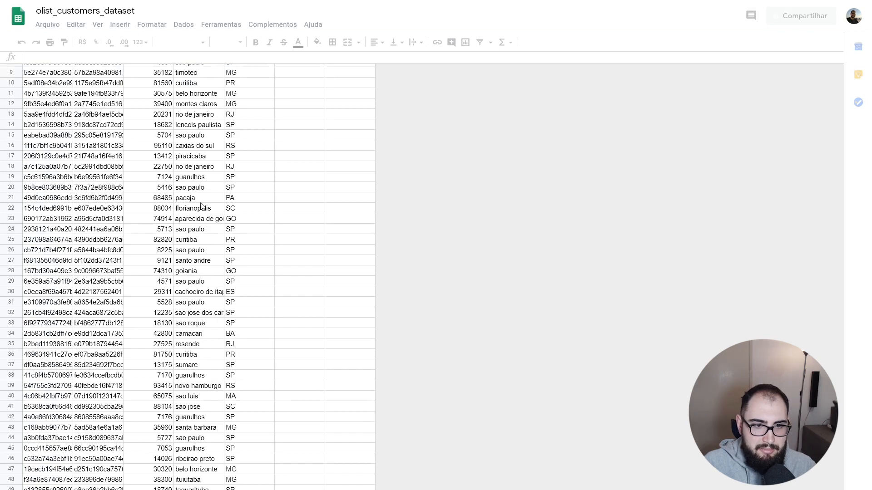
Step: Examine the customer ID, unique ID, zip code, city and state columns of the olist_customers_dataset sheet
{"action": "scroll", "coordinate": [225, 195], "scroll_direction": "down", "scroll_amount": 5}
{"action": "scroll", "coordinate": [225, 195], "scroll_direction": "down", "scroll_amount": 12}
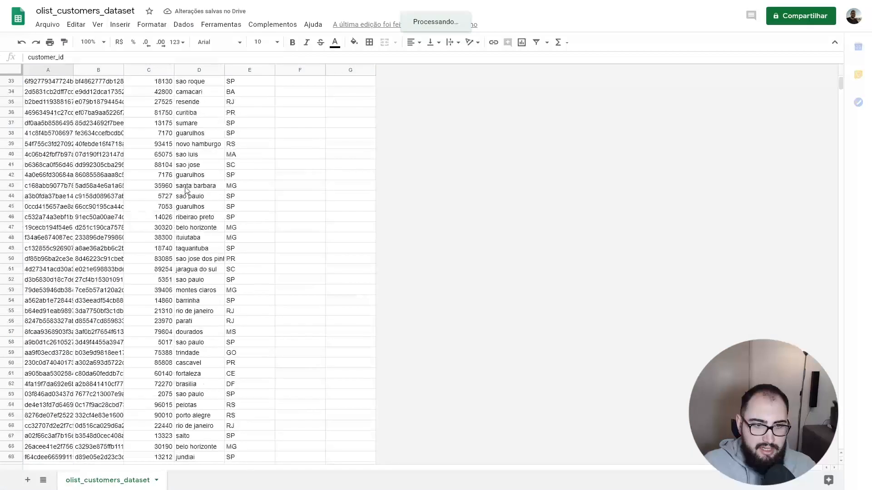
{"action": "left_click", "coordinate": [96, 153]}
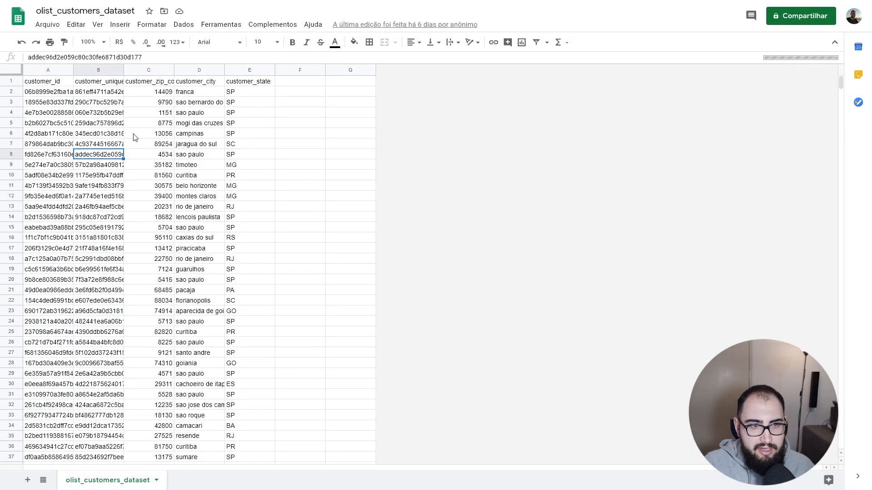
{"action": "left_click", "coordinate": [161, 133]}
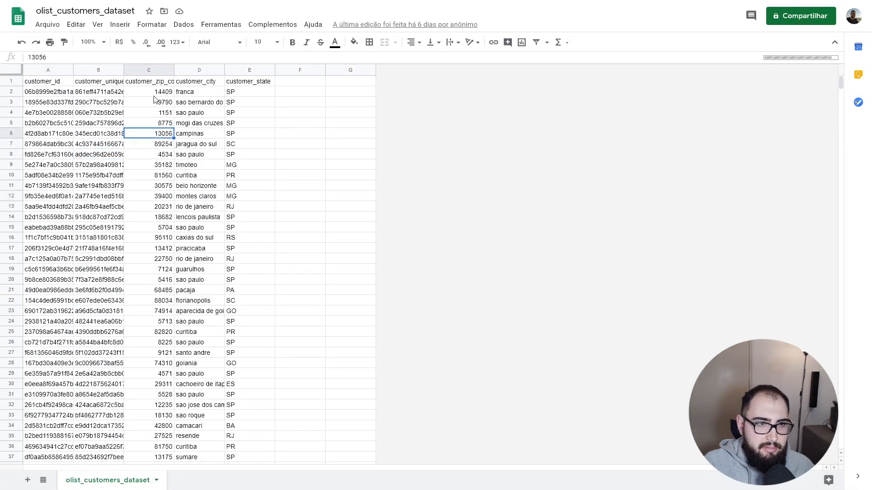
{"action": "left_click", "coordinate": [157, 83]}
{"action": "left_click", "coordinate": [161, 123]}
{"action": "left_click", "coordinate": [205, 92]}
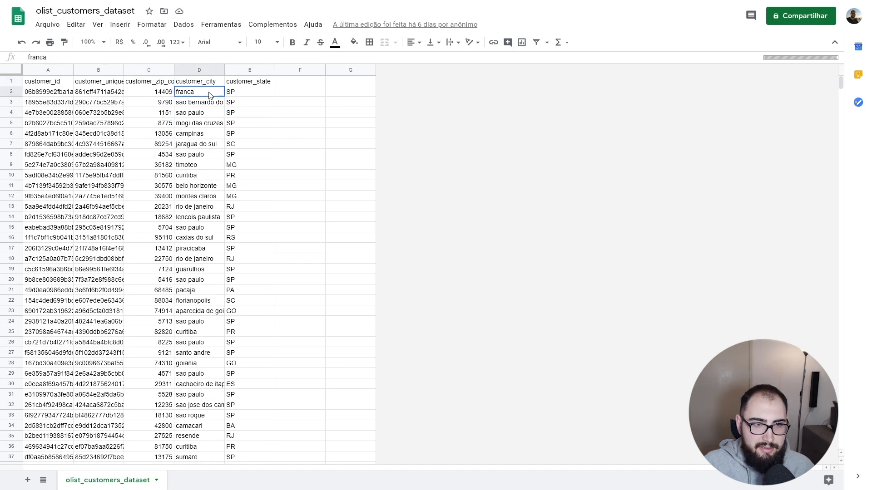
{"action": "left_click", "coordinate": [241, 91]}
{"action": "left_click", "coordinate": [105, 103]}
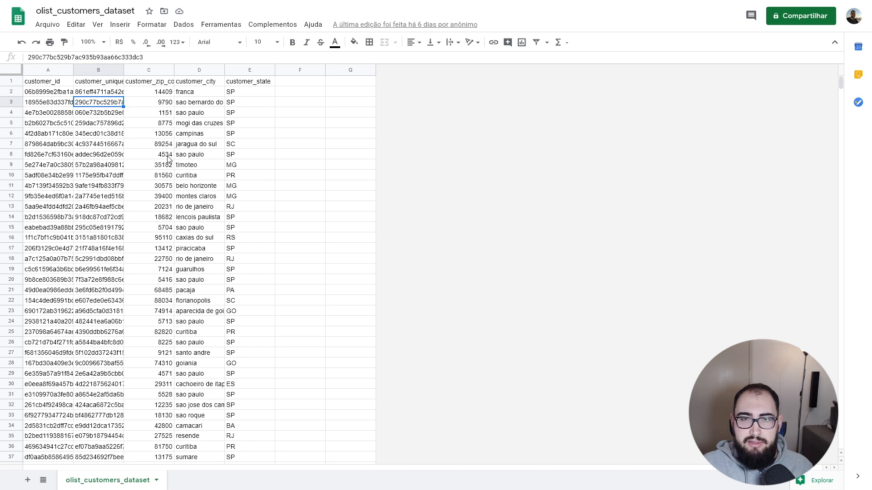
{"action": "left_click", "coordinate": [72, 157]}
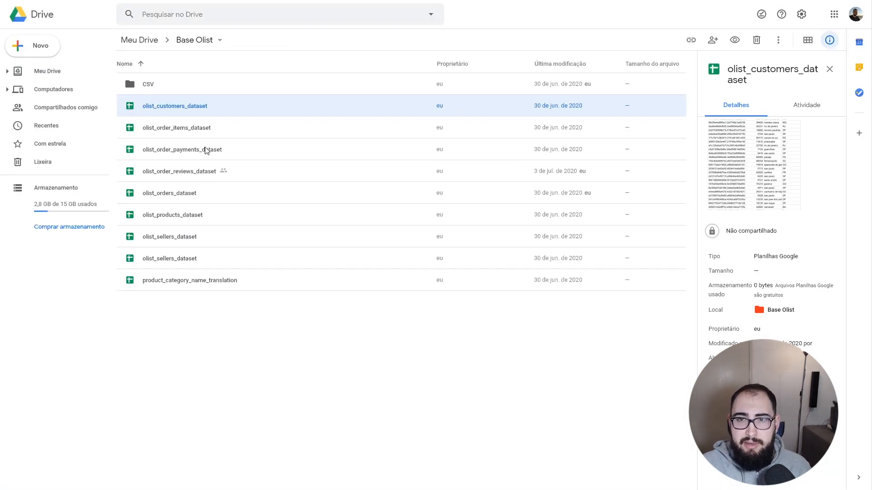
Step: Switch to Google Drive and review the CSV folder's files and the dataset spreadsheets in the Base Olist folder
{"action": "double_click", "coordinate": [222, 86]}
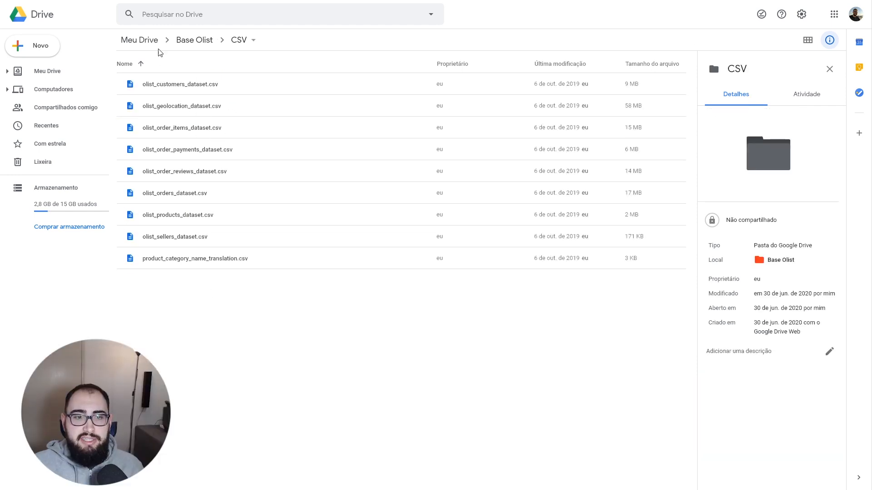
{"action": "left_click", "coordinate": [193, 40]}
{"action": "left_click", "coordinate": [206, 200]}
{"action": "left_click", "coordinate": [195, 261]}
{"action": "left_click", "coordinate": [193, 285]}
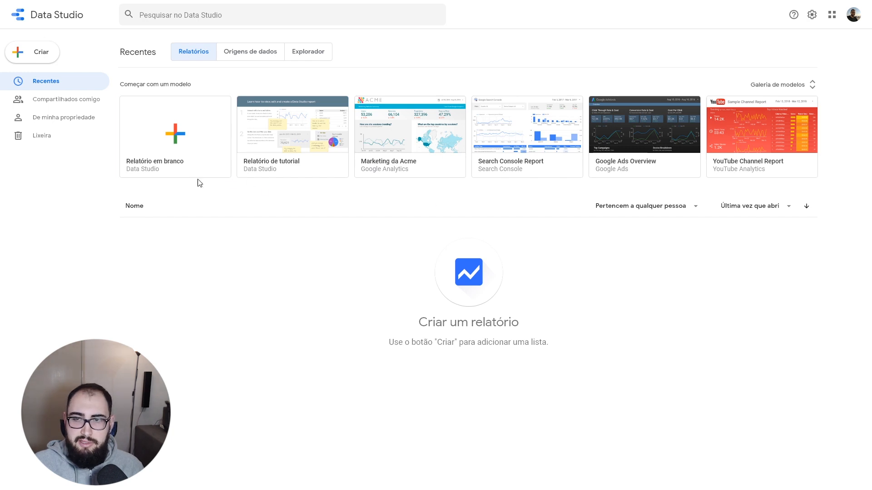
Step: In Data Studio, create a blank report with the olist_orders_dataset Google Sheet as its data source, suppressing future confirmation notices
{"action": "left_click", "coordinate": [196, 162]}
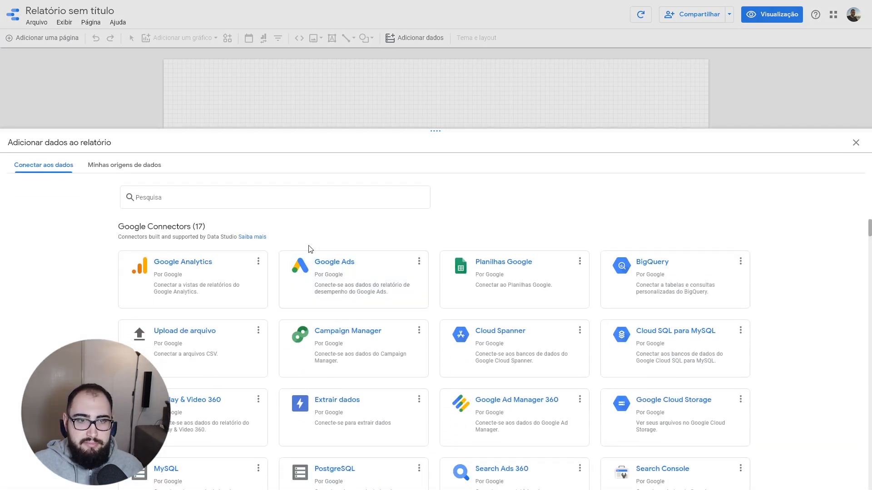
{"action": "left_click", "coordinate": [500, 285]}
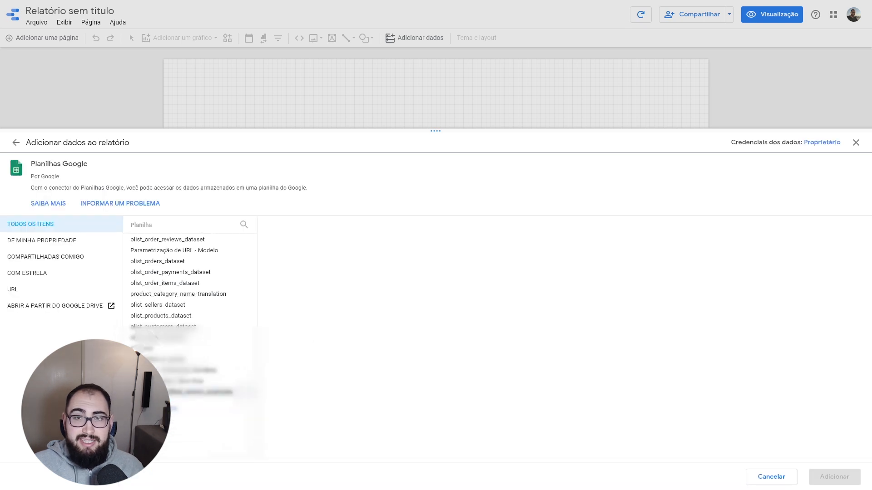
{"action": "left_click", "coordinate": [86, 239]}
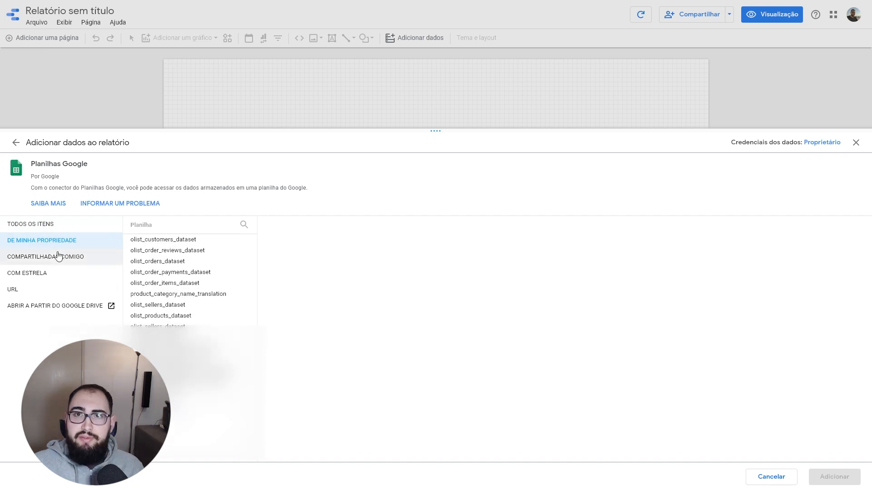
{"action": "left_click", "coordinate": [205, 264]}
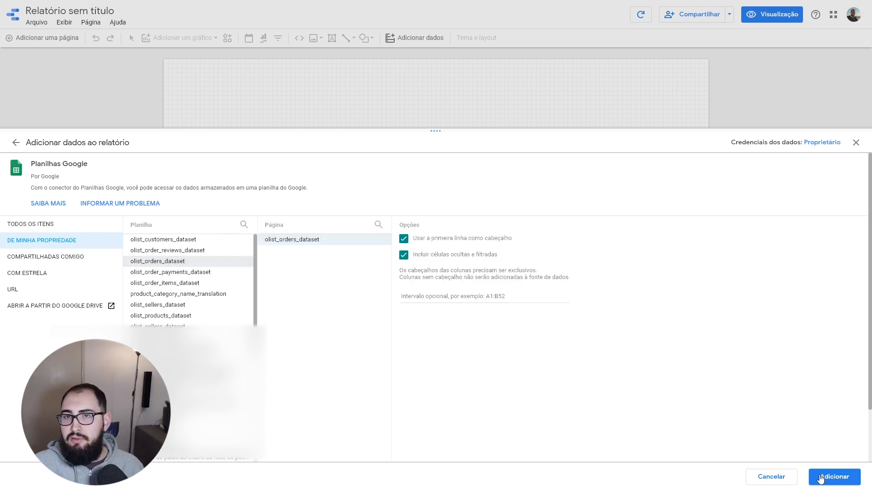
{"action": "left_click", "coordinate": [835, 477]}
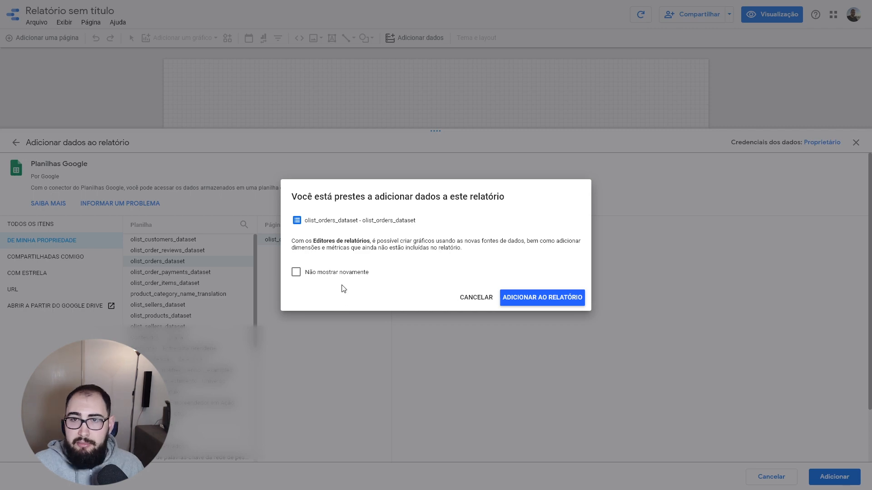
{"action": "left_click", "coordinate": [347, 273]}
{"action": "left_click", "coordinate": [543, 298]}
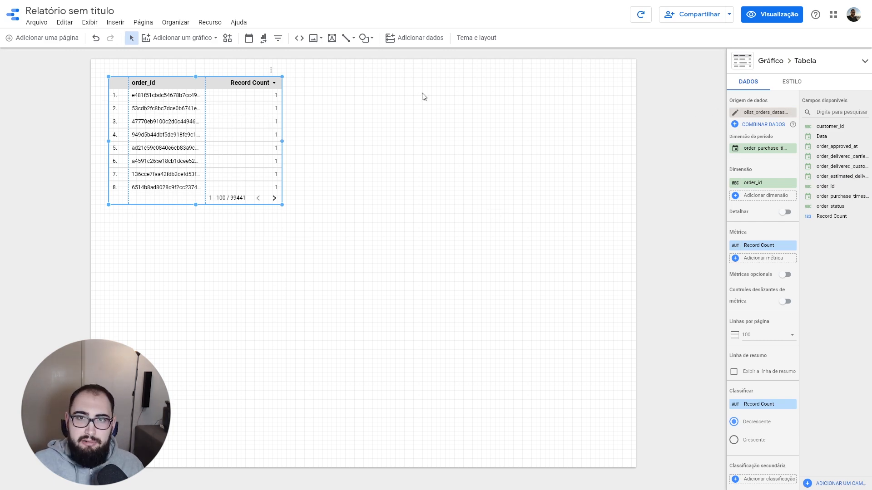
Step: Place a date range control beside the order table near the page's upper edge and show the table's summary row
{"action": "left_click", "coordinate": [248, 41]}
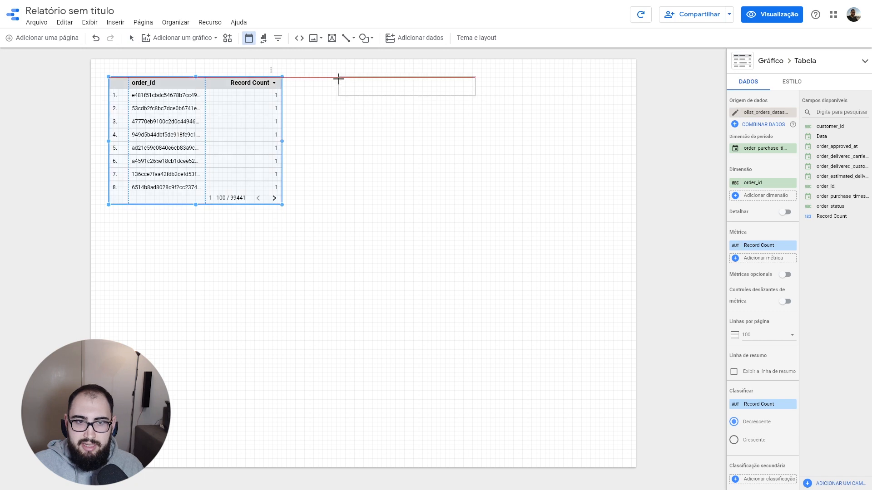
{"action": "left_click", "coordinate": [339, 79]}
{"action": "left_click", "coordinate": [229, 116]}
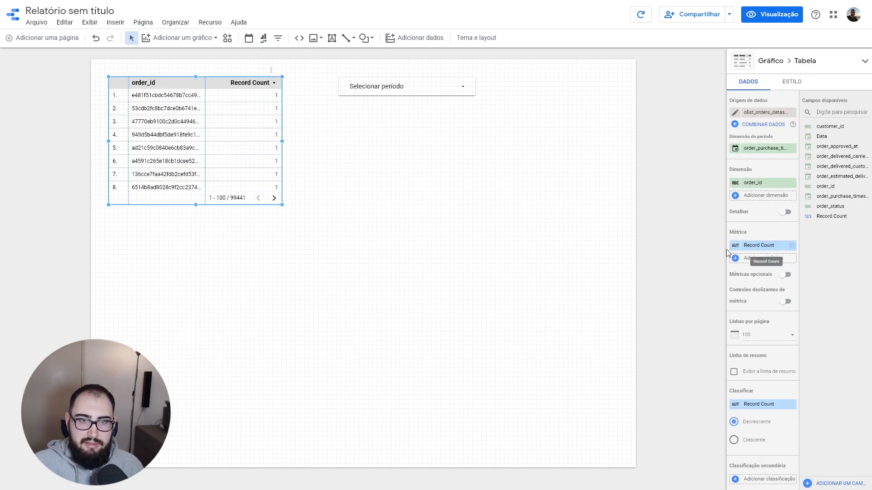
{"action": "left_click", "coordinate": [775, 377]}
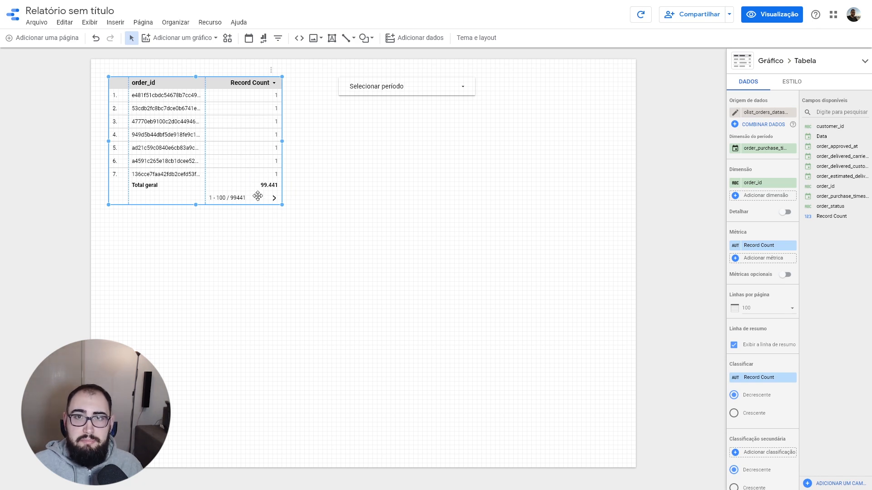
{"action": "left_click", "coordinate": [612, 132]}
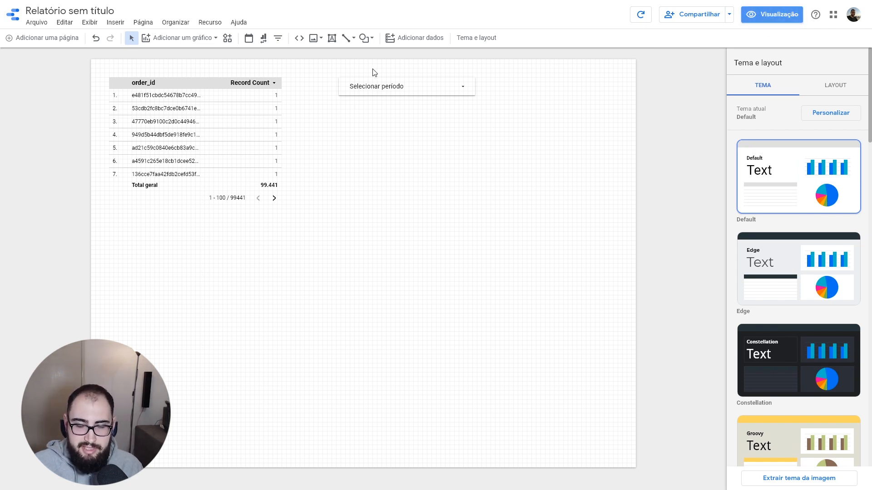
Step: Preview the report, test the date range control with 28 June to 4 July 2020, and return to editing
{"action": "left_click", "coordinate": [391, 85]}
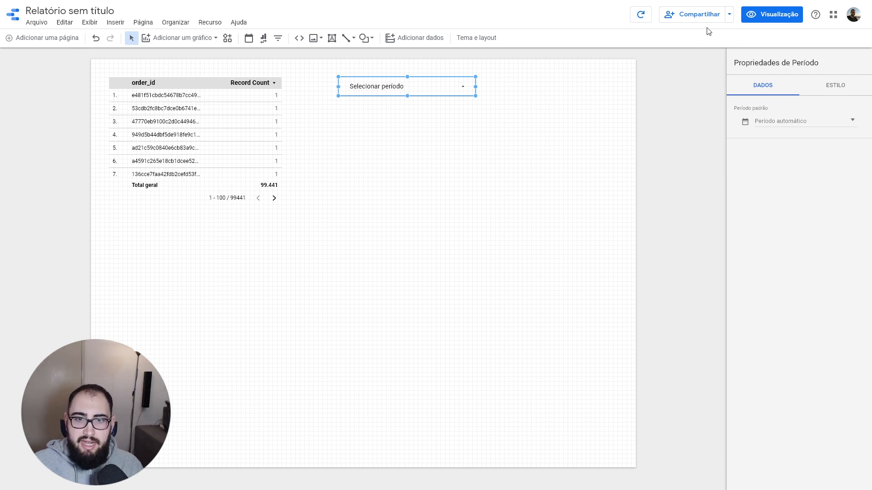
{"action": "left_click", "coordinate": [772, 14]}
{"action": "left_click", "coordinate": [498, 76]}
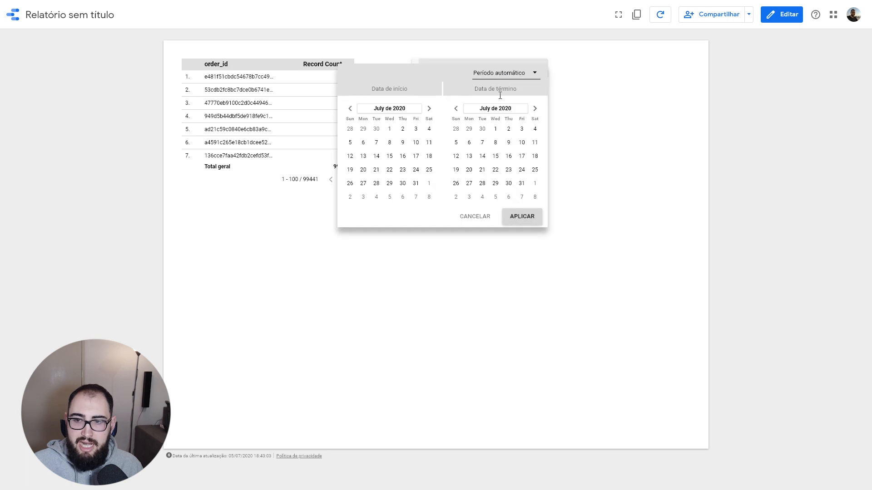
{"action": "left_click", "coordinate": [526, 75]}
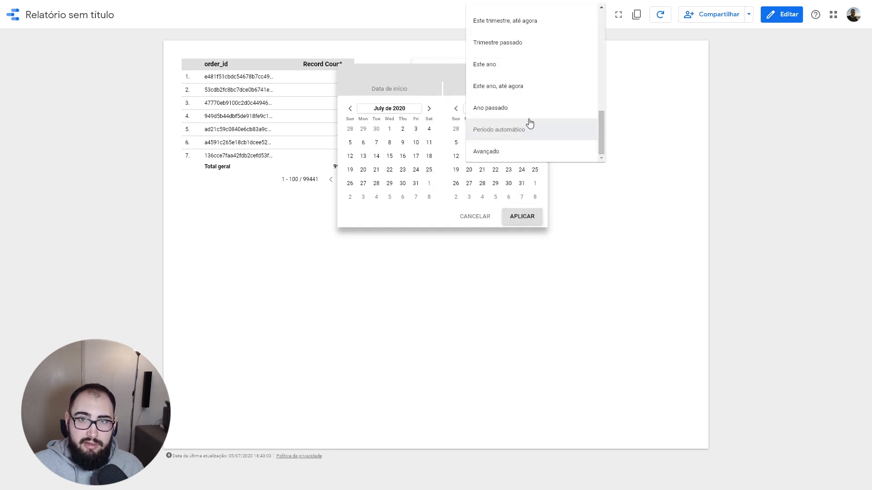
{"action": "left_click", "coordinate": [528, 123]}
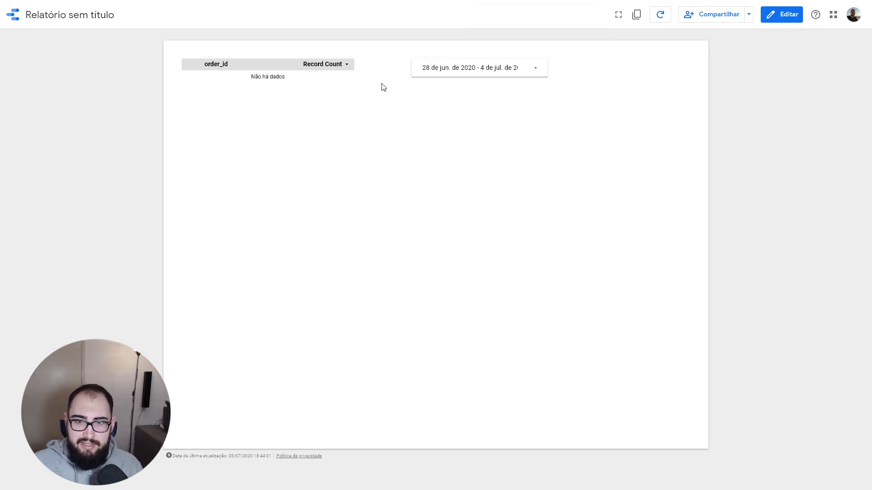
{"action": "left_click", "coordinate": [787, 17]}
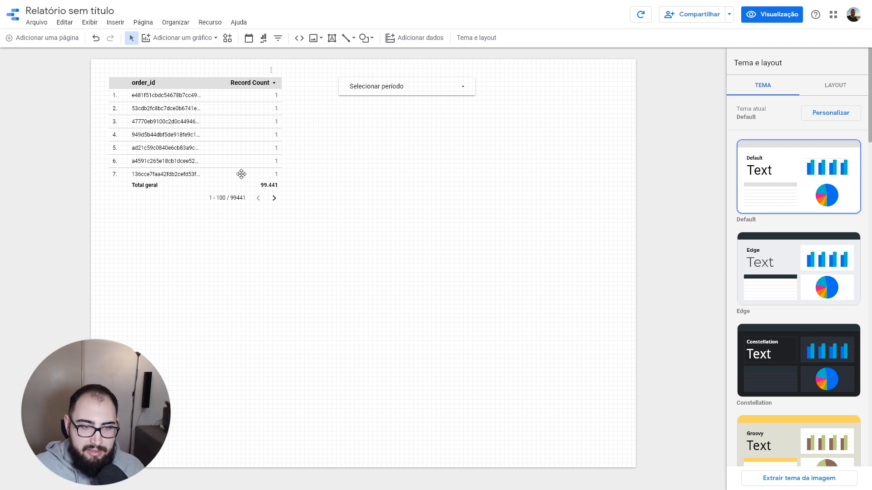
Step: Duplicate the order table, place the copy below the original and widen it across most of the page
{"action": "left_click", "coordinate": [261, 132]}
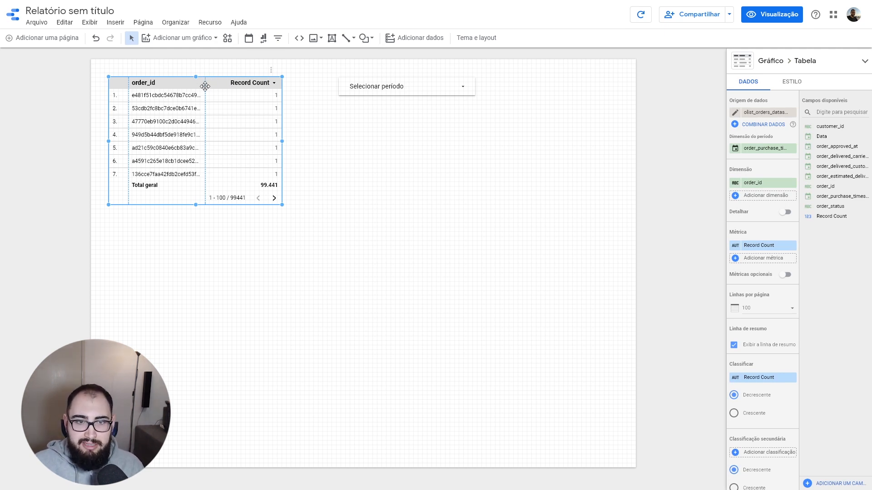
{"action": "key", "text": "ctrl+v"}
{"action": "left_click_drag", "start_coordinate": [245, 107], "coordinate": [242, 238]}
{"action": "left_click_drag", "start_coordinate": [311, 294], "coordinate": [509, 294]}
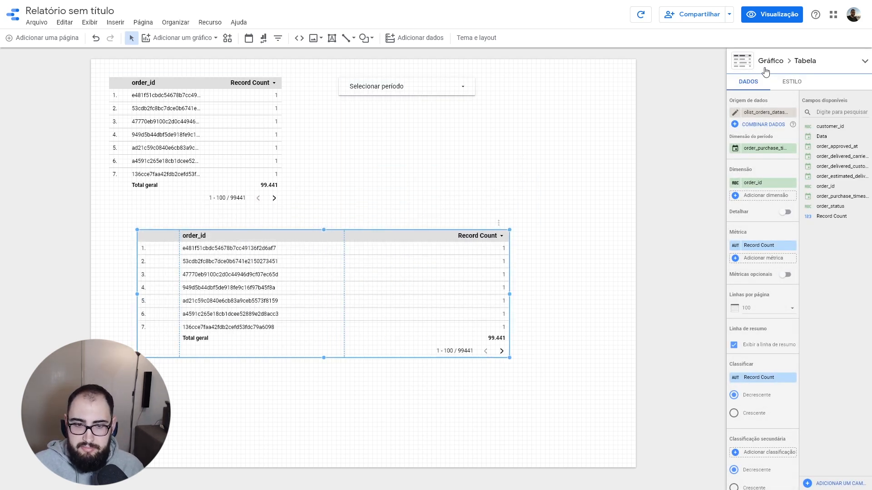
Step: Convert the copied table into a taller time series chart and remove order_id as its breakdown dimension
{"action": "left_click", "coordinate": [741, 67]}
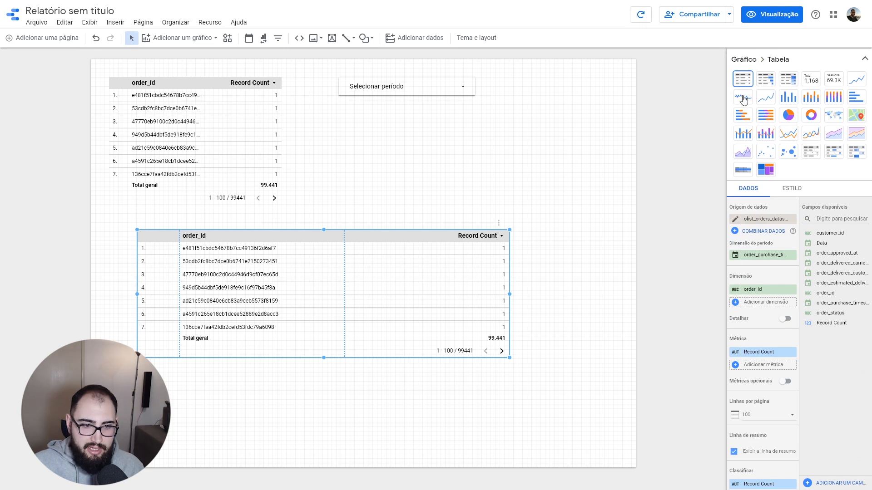
{"action": "left_click", "coordinate": [862, 82]}
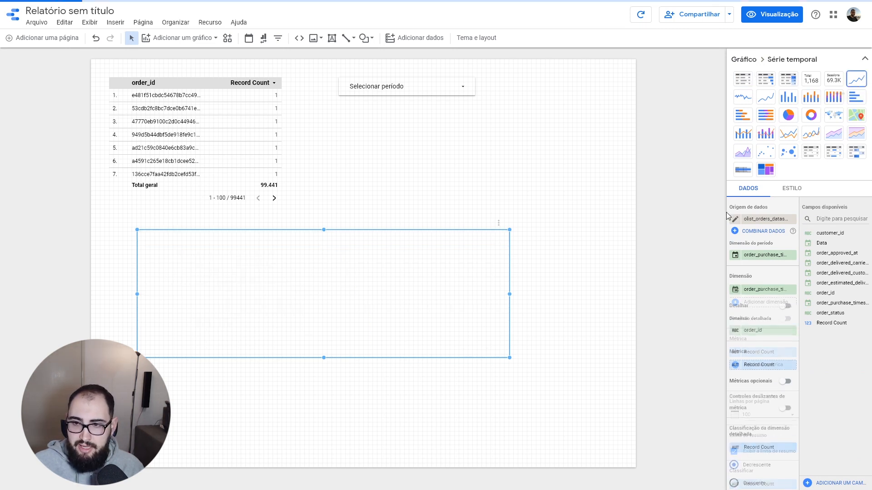
{"action": "left_click_drag", "start_coordinate": [323, 358], "coordinate": [324, 393]}
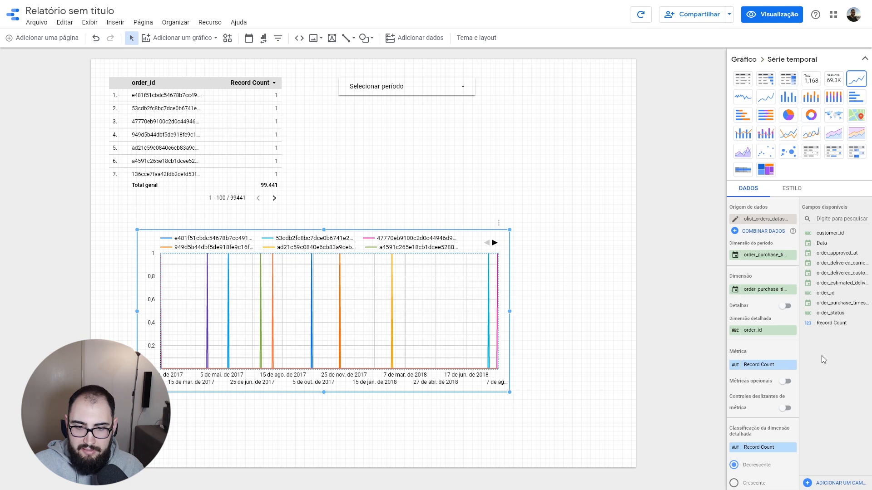
{"action": "left_click", "coordinate": [793, 331]}
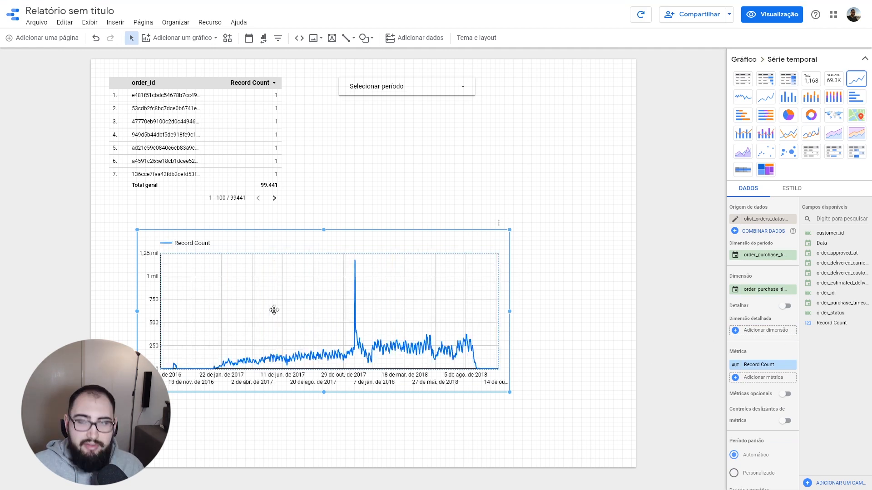
Step: Preview the report, examine the record counts by date along the time series chart, and return to editing
{"action": "left_click", "coordinate": [773, 14]}
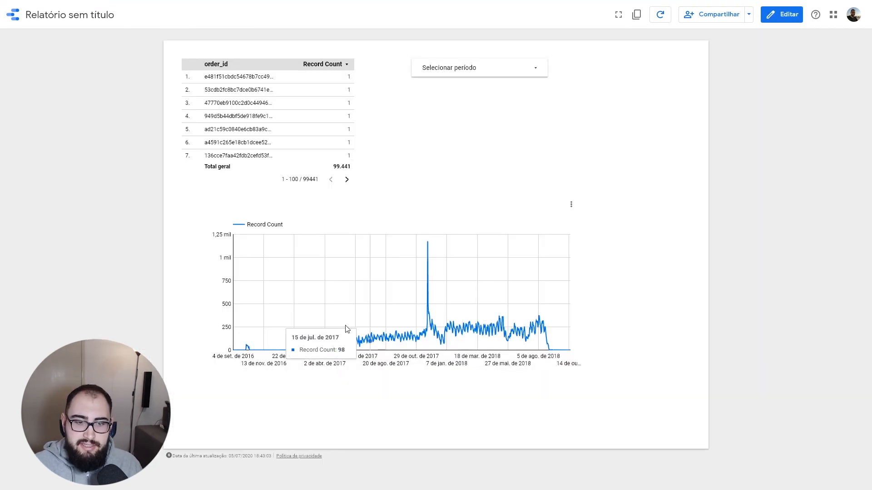
{"action": "mouse_move", "coordinate": [289, 352]}
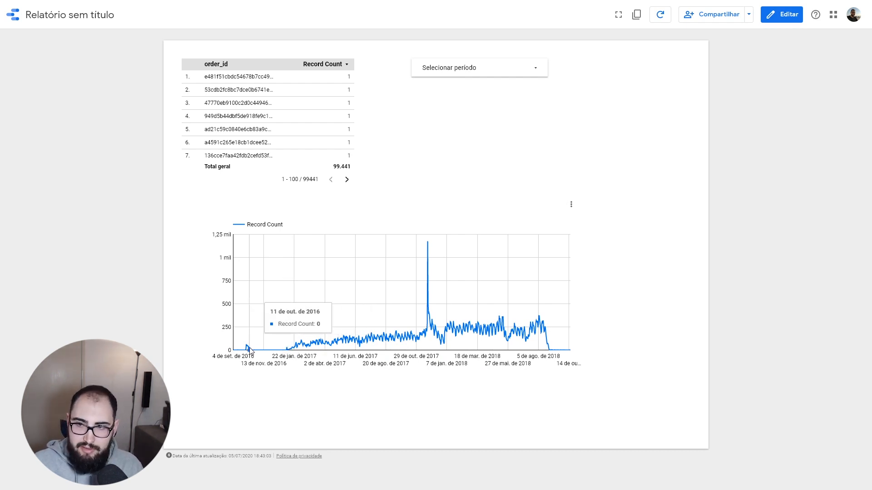
{"action": "mouse_move", "coordinate": [246, 350]}
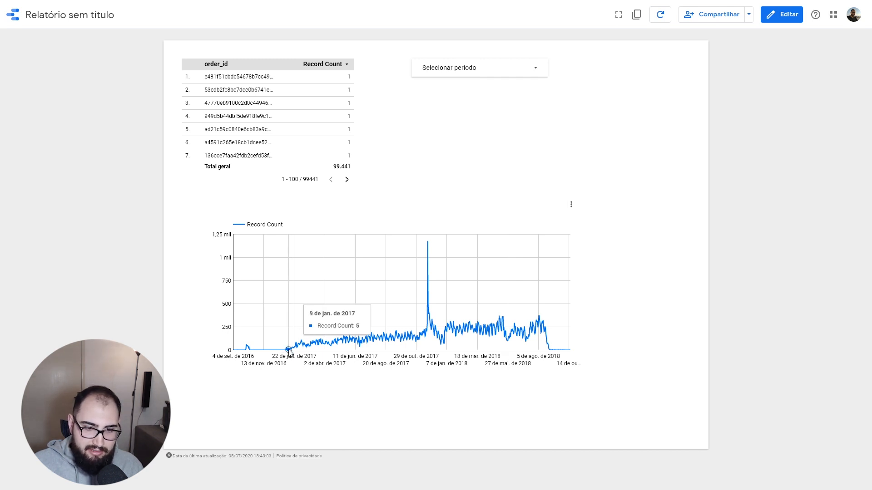
{"action": "mouse_move", "coordinate": [549, 337]}
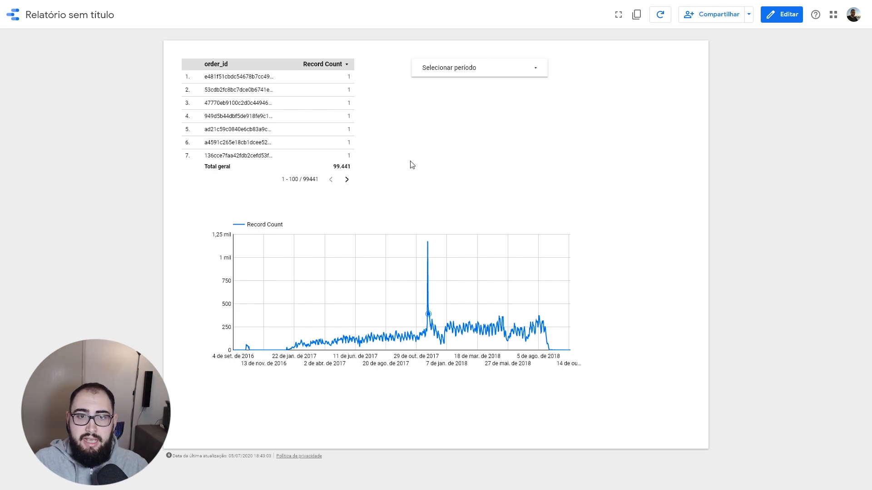
{"action": "left_click", "coordinate": [774, 14]}
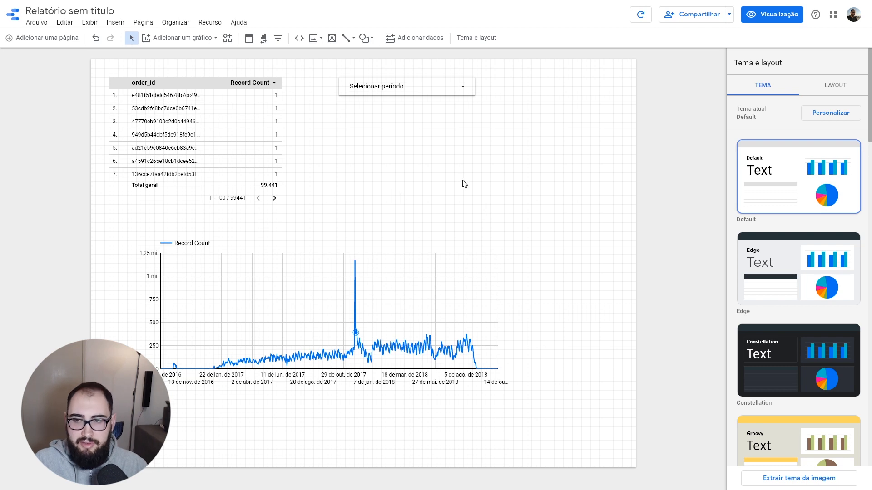
Step: Set the report's canvas size to 1920 px wide and 1080 px high in the layout settings
{"action": "left_click", "coordinate": [844, 94]}
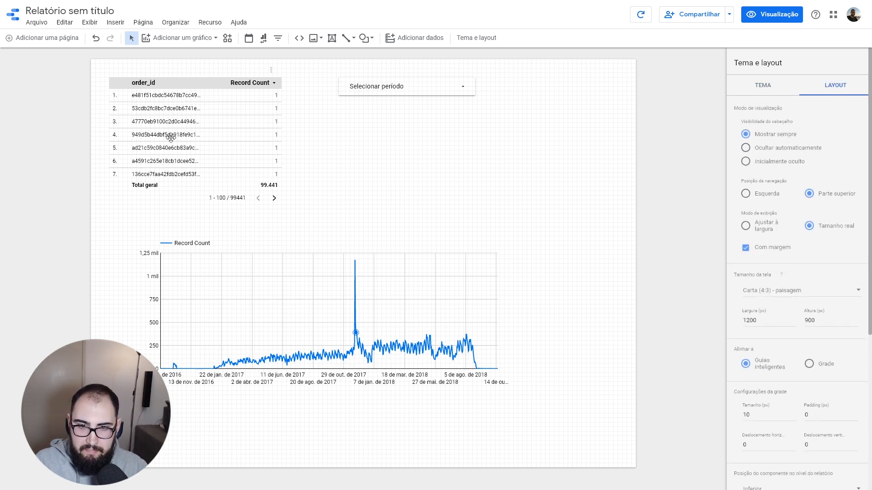
{"action": "scroll", "coordinate": [780, 269], "scroll_direction": "down", "scroll_amount": 2}
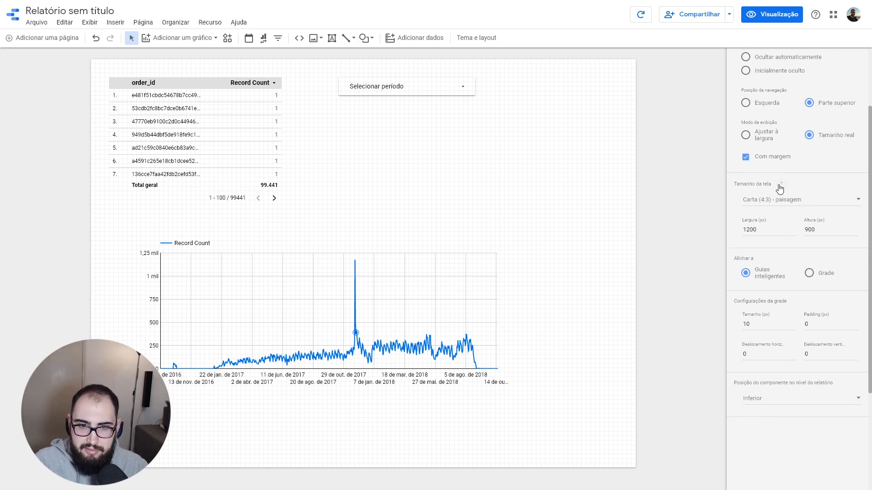
{"action": "left_click", "coordinate": [757, 227]}
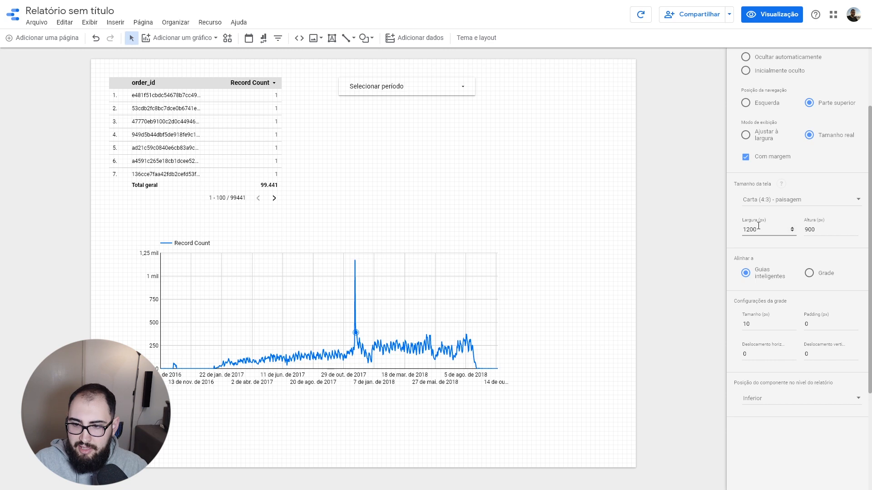
{"action": "key", "text": "ctrl+a"}
{"action": "key", "text": "BackSpace"}
{"action": "type", "text": "1920"}
{"action": "key", "text": "Tab"}
{"action": "type", "text": "1080"}
{"action": "left_click", "coordinate": [416, 221]}
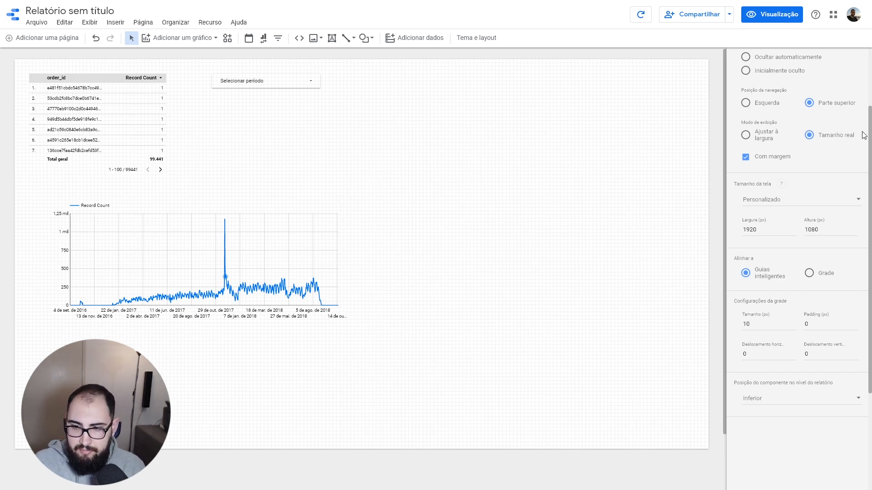
Step: Try the Constellation, Edge and Groovy themes on the report
{"action": "scroll", "coordinate": [798, 165], "scroll_direction": "up", "scroll_amount": 2}
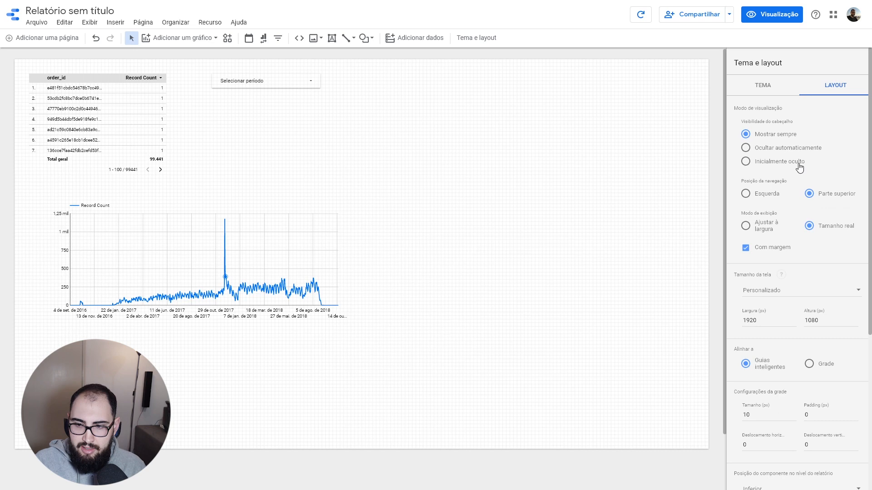
{"action": "left_click", "coordinate": [767, 96]}
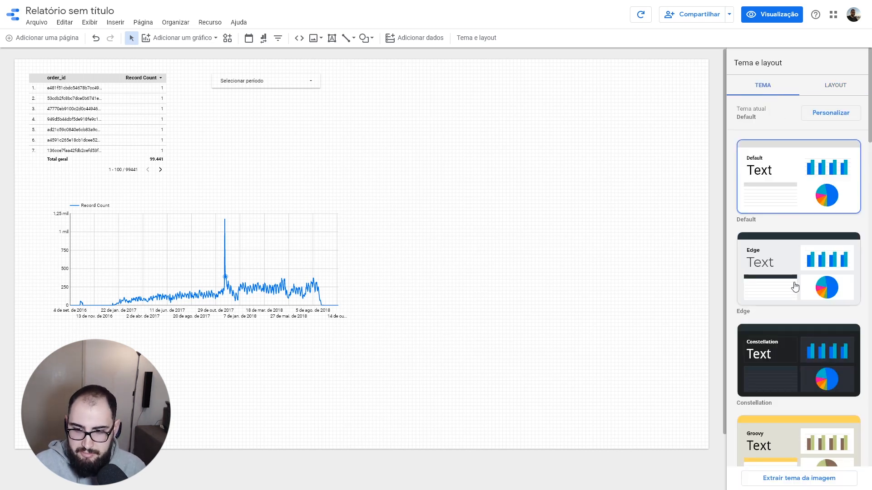
{"action": "scroll", "coordinate": [751, 260], "scroll_direction": "down", "scroll_amount": 2}
{"action": "left_click", "coordinate": [791, 239]}
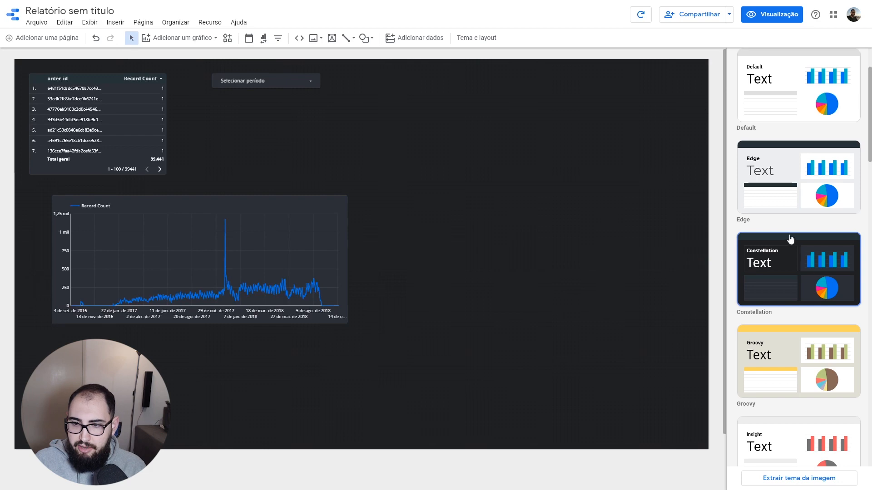
{"action": "left_click", "coordinate": [772, 194]}
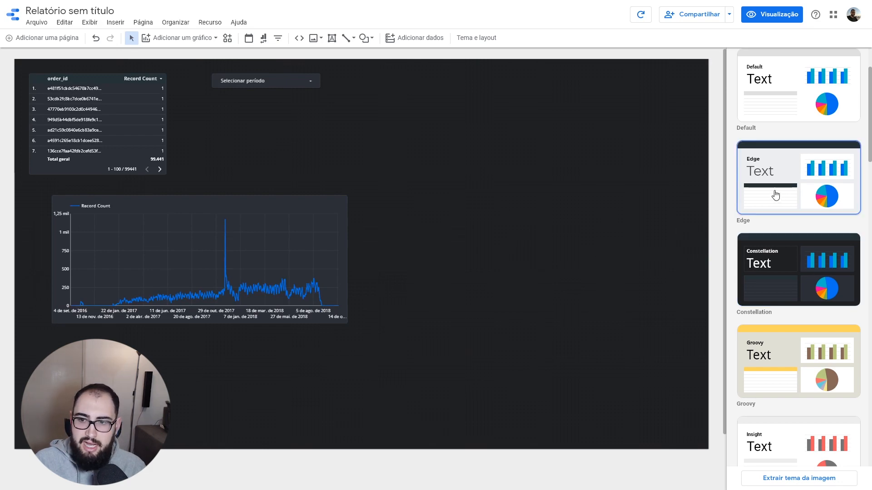
{"action": "left_click", "coordinate": [747, 331]}
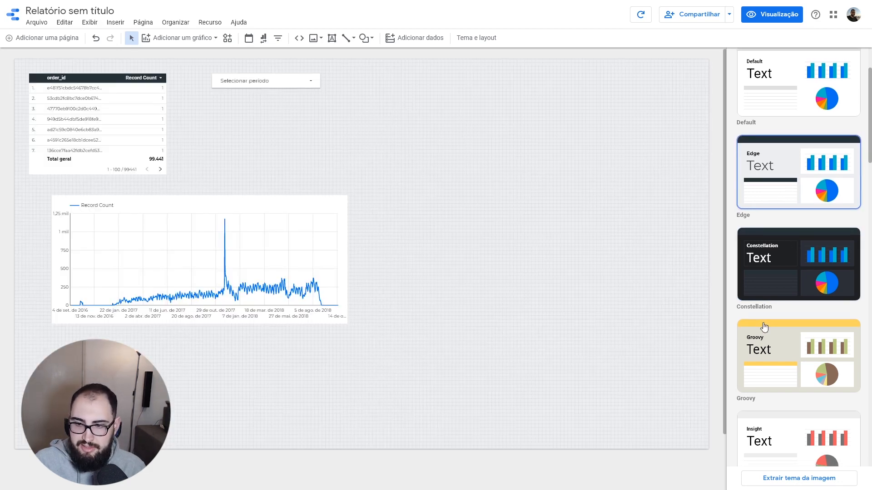
Step: Try the Insight, Ocean, Harvest, Lagoon, Executive, Woodsy and Default themes on the report, ending on Edge
{"action": "scroll", "coordinate": [750, 350], "scroll_direction": "down", "scroll_amount": 3}
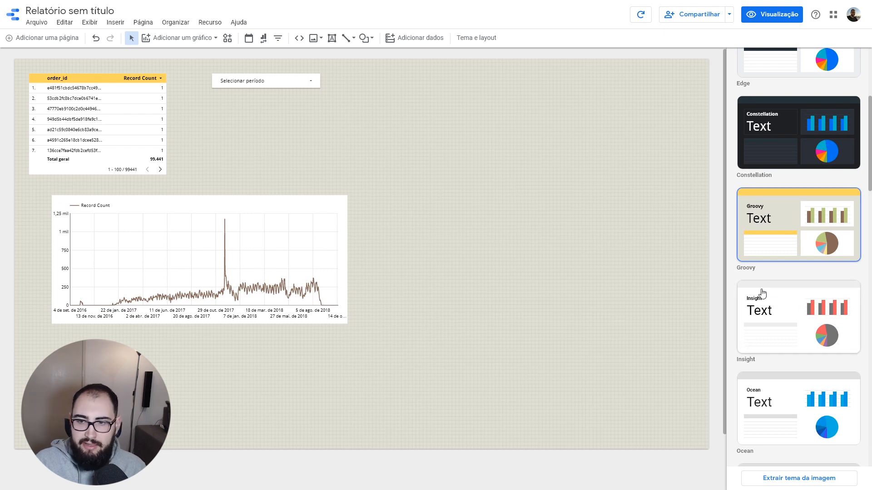
{"action": "scroll", "coordinate": [771, 255], "scroll_direction": "down", "scroll_amount": 3}
{"action": "left_click", "coordinate": [806, 196]}
{"action": "left_click", "coordinate": [782, 271]}
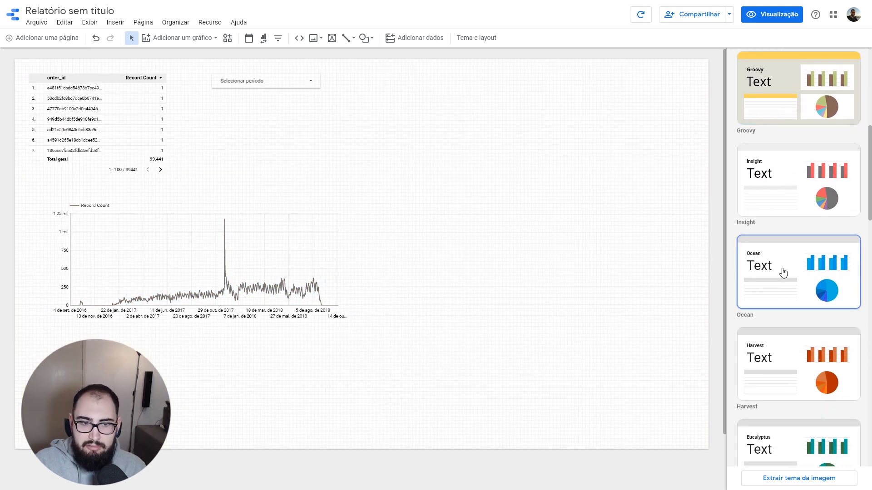
{"action": "scroll", "coordinate": [783, 273], "scroll_direction": "down", "scroll_amount": 3}
{"action": "left_click", "coordinate": [794, 255]}
{"action": "scroll", "coordinate": [781, 295], "scroll_direction": "down", "scroll_amount": 3}
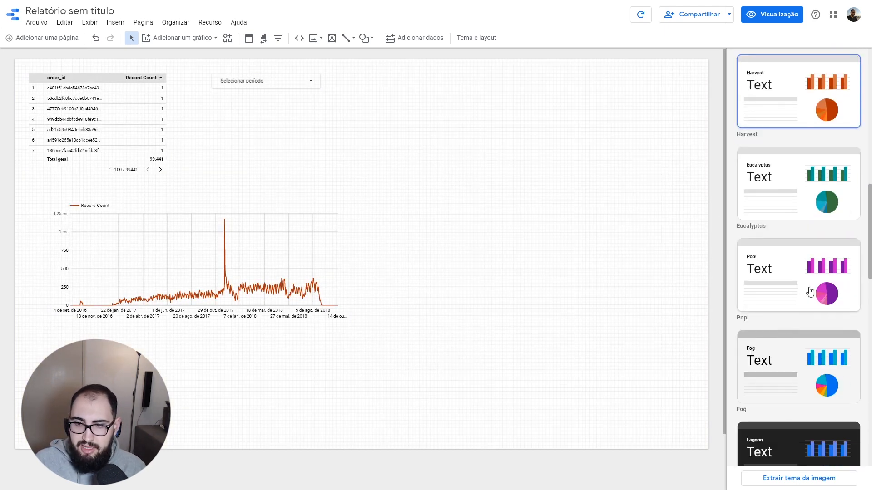
{"action": "scroll", "coordinate": [799, 318], "scroll_direction": "down", "scroll_amount": 4}
{"action": "left_click", "coordinate": [797, 308]}
{"action": "left_click", "coordinate": [791, 384]}
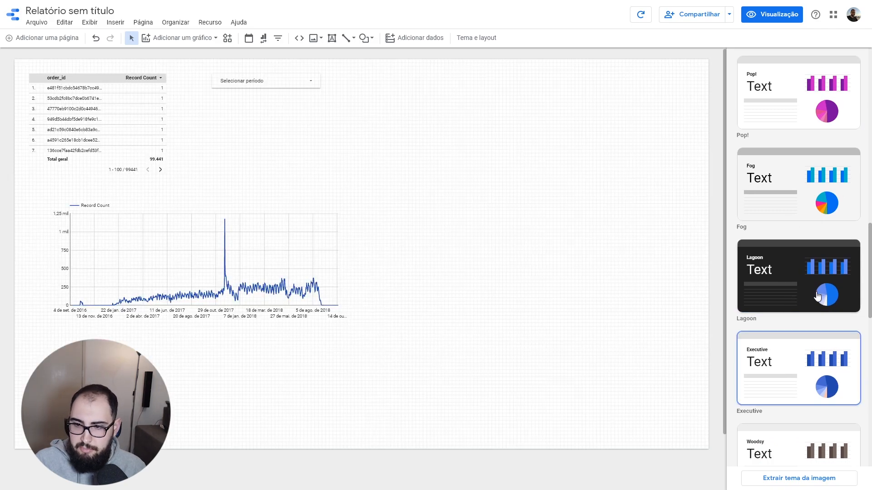
{"action": "left_click", "coordinate": [821, 291]}
{"action": "left_click", "coordinate": [760, 338]}
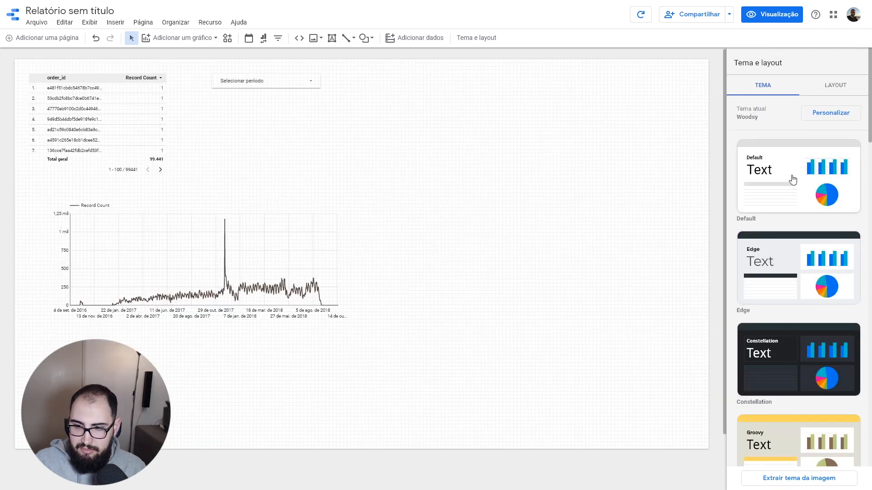
{"action": "left_click", "coordinate": [793, 186]}
{"action": "left_click", "coordinate": [790, 284]}
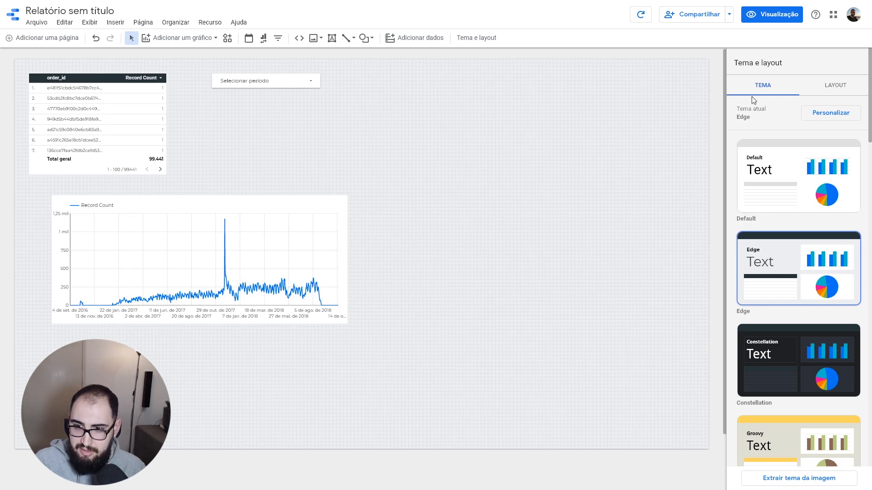
Step: Examine the Edge theme's customization options, including fonts, component backgrounds and borders, text box styles and chart palette
{"action": "left_click", "coordinate": [821, 114]}
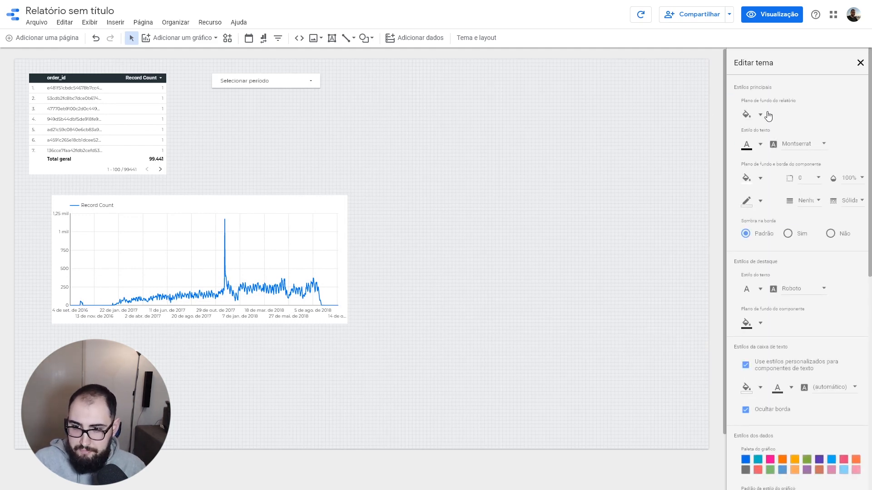
{"action": "left_click", "coordinate": [797, 144]}
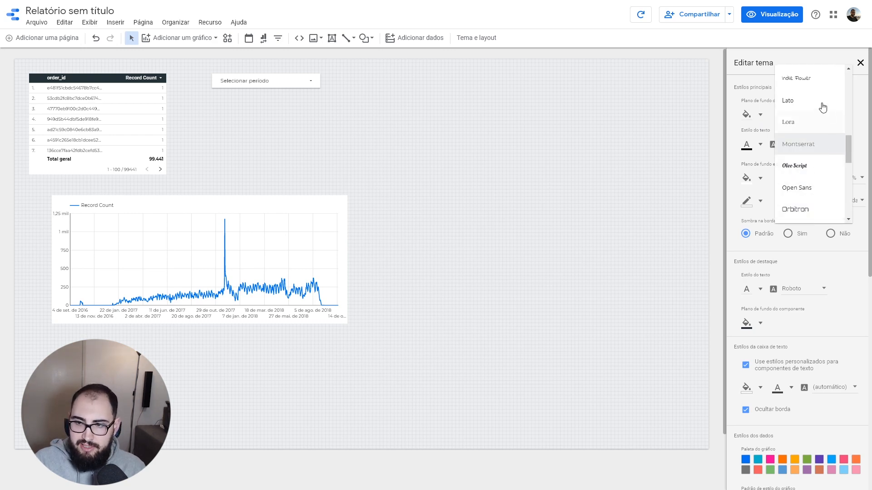
{"action": "left_click", "coordinate": [854, 111]}
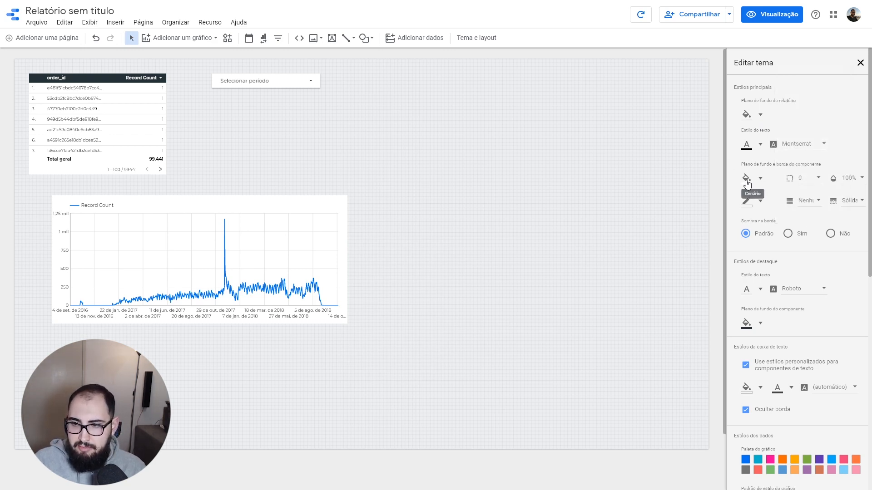
{"action": "scroll", "coordinate": [756, 216], "scroll_direction": "down", "scroll_amount": 4}
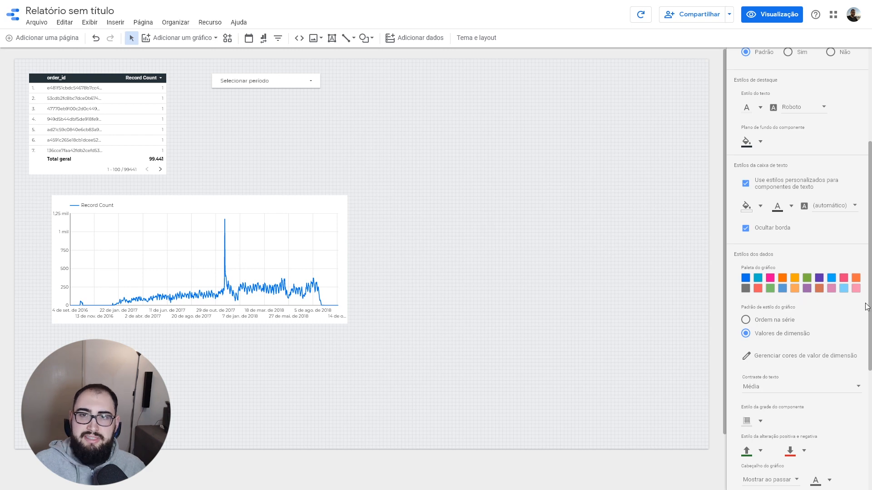
{"action": "scroll", "coordinate": [753, 309], "scroll_direction": "down", "scroll_amount": 2}
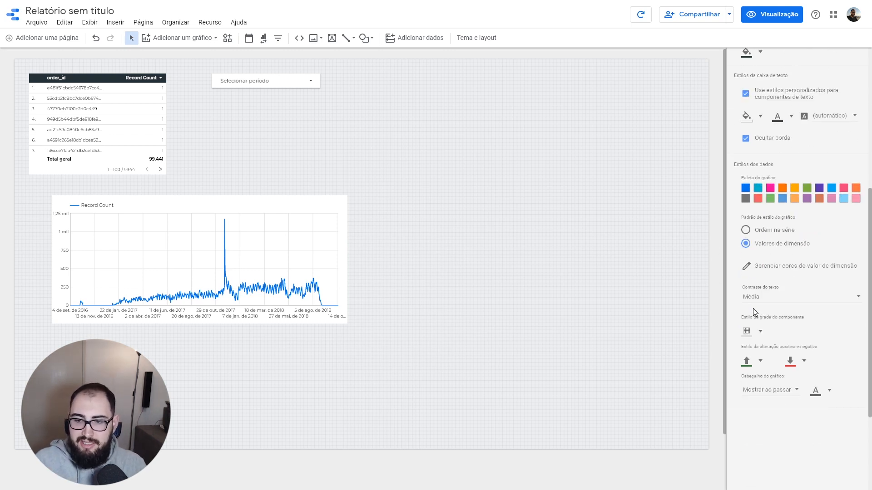
{"action": "scroll", "coordinate": [778, 304], "scroll_direction": "up", "scroll_amount": 5}
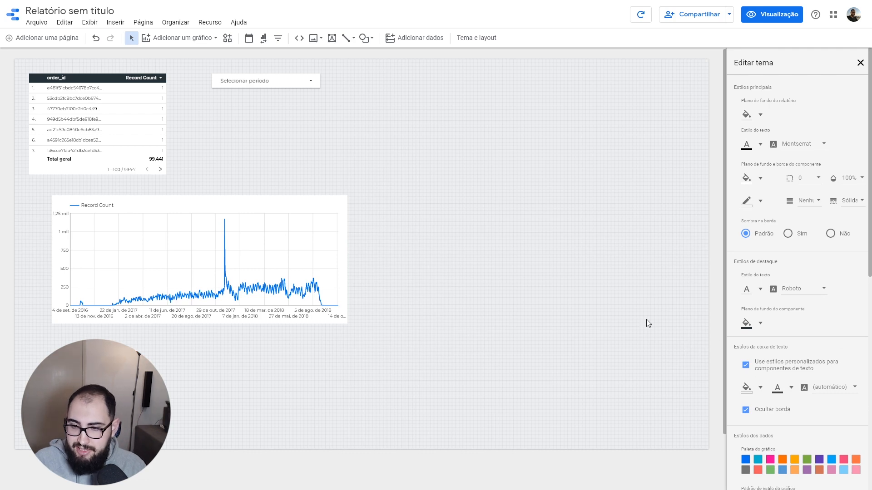
{"action": "scroll", "coordinate": [767, 339], "scroll_direction": "down", "scroll_amount": 4}
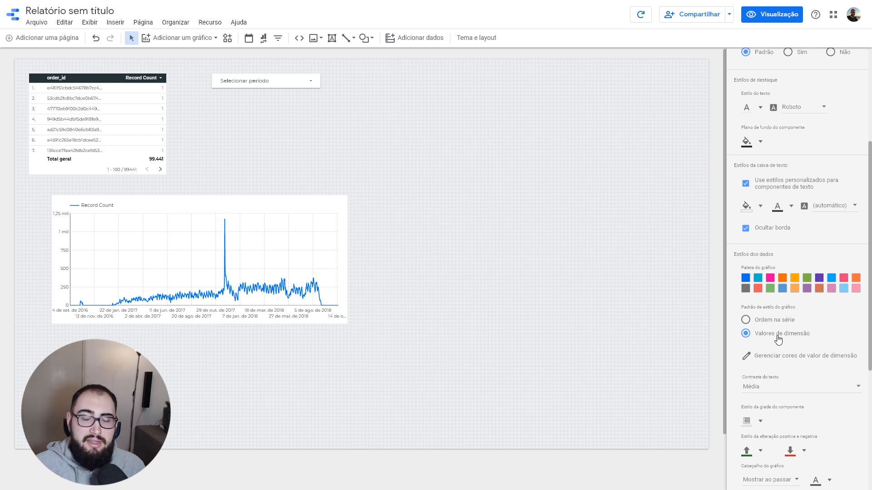
Step: Close the theme customization and reapply the Default theme to the report
{"action": "scroll", "coordinate": [779, 339], "scroll_direction": "up", "scroll_amount": 4}
{"action": "left_click", "coordinate": [859, 63]}
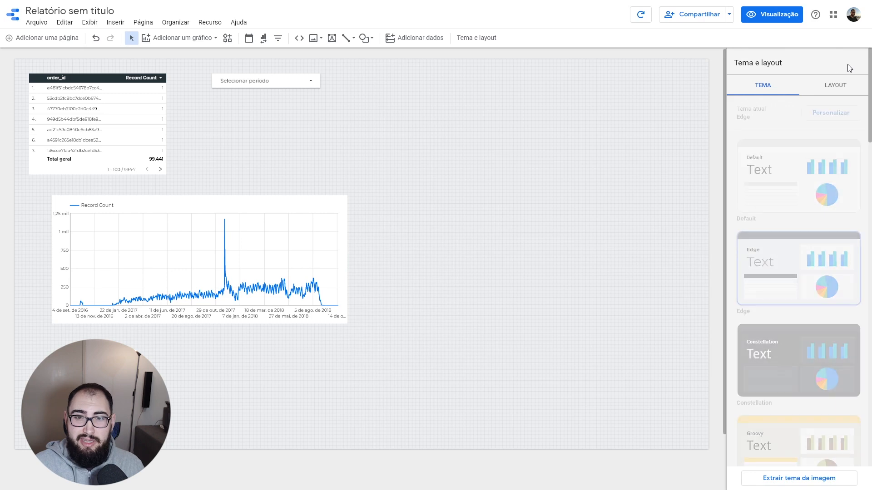
{"action": "left_click", "coordinate": [416, 204]}
{"action": "left_click", "coordinate": [798, 177]}
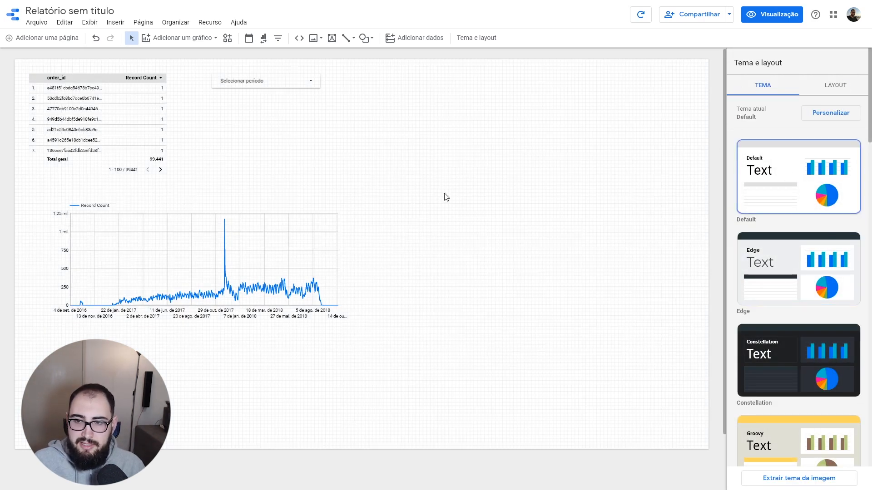
Step: Rearrange the page with the order table at lower right, the date range control at upper left and the time series chart just below it
{"action": "left_click", "coordinate": [250, 248]}
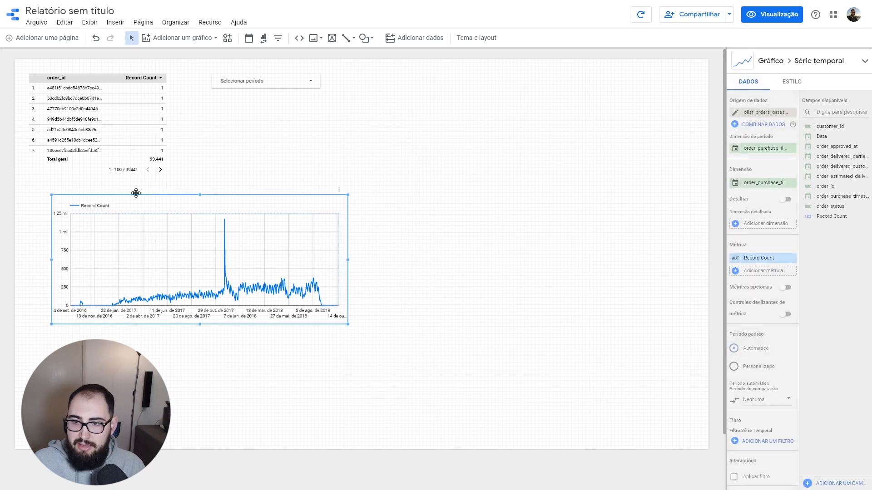
{"action": "left_click_drag", "start_coordinate": [86, 76], "coordinate": [524, 280]}
{"action": "left_click_drag", "start_coordinate": [237, 228], "coordinate": [235, 140]}
{"action": "left_click_drag", "start_coordinate": [264, 84], "coordinate": [95, 92]}
{"action": "left_click", "coordinate": [168, 175]}
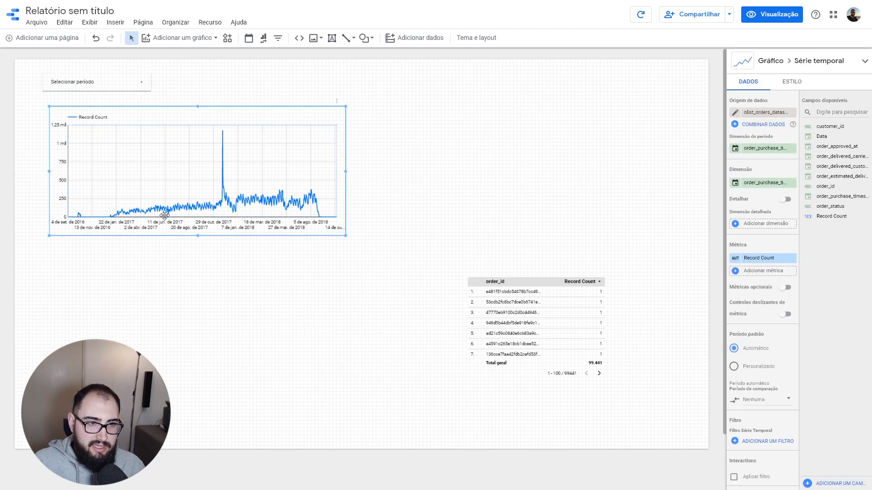
Step: Open the date range control's default period and set its start calendar to January 2017
{"action": "left_click", "coordinate": [113, 81]}
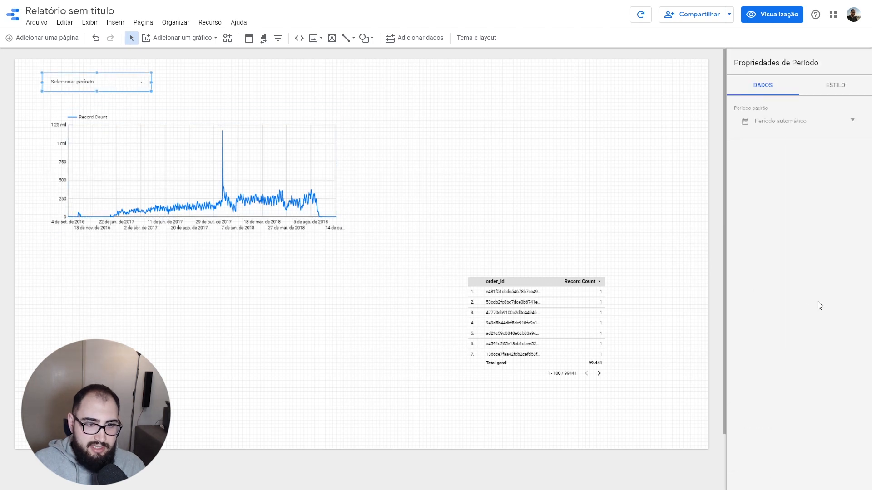
{"action": "left_click", "coordinate": [773, 122]}
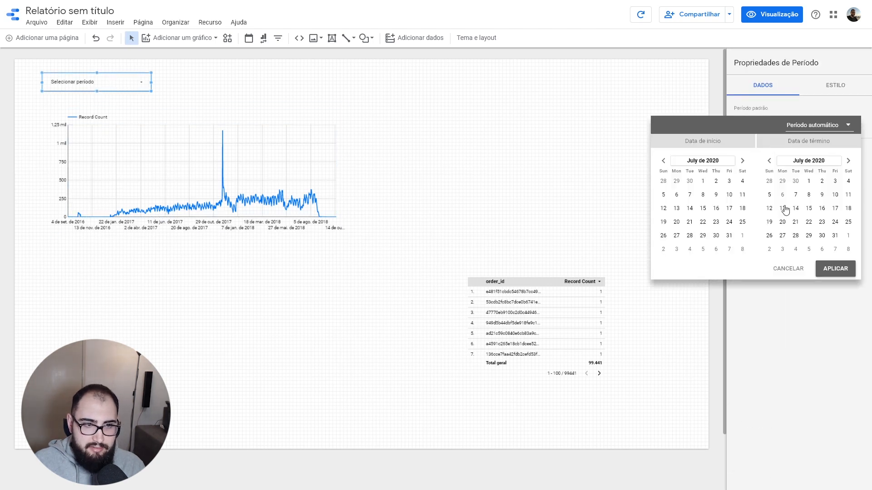
{"action": "left_click", "coordinate": [695, 162]}
{"action": "left_click", "coordinate": [699, 162]}
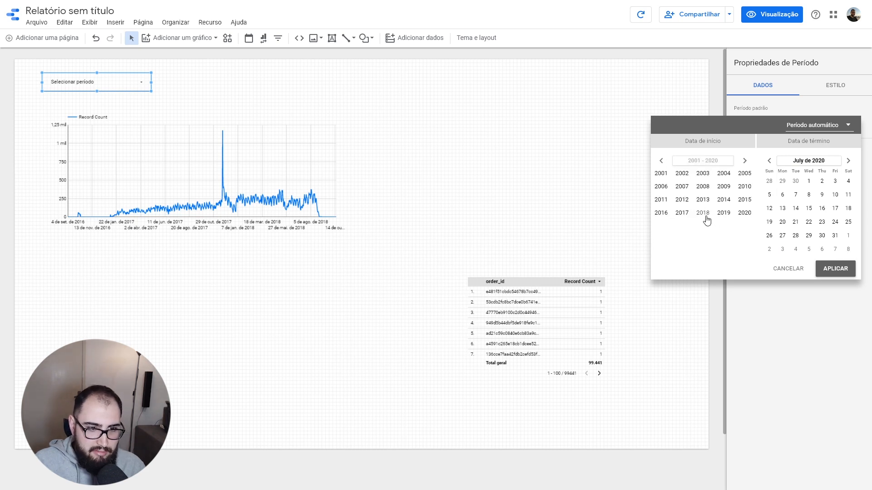
{"action": "left_click", "coordinate": [682, 213]}
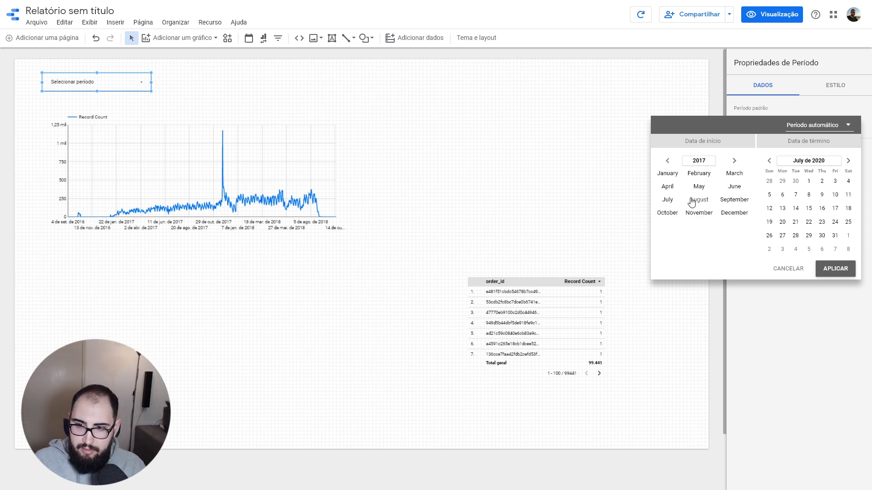
{"action": "left_click", "coordinate": [670, 174]}
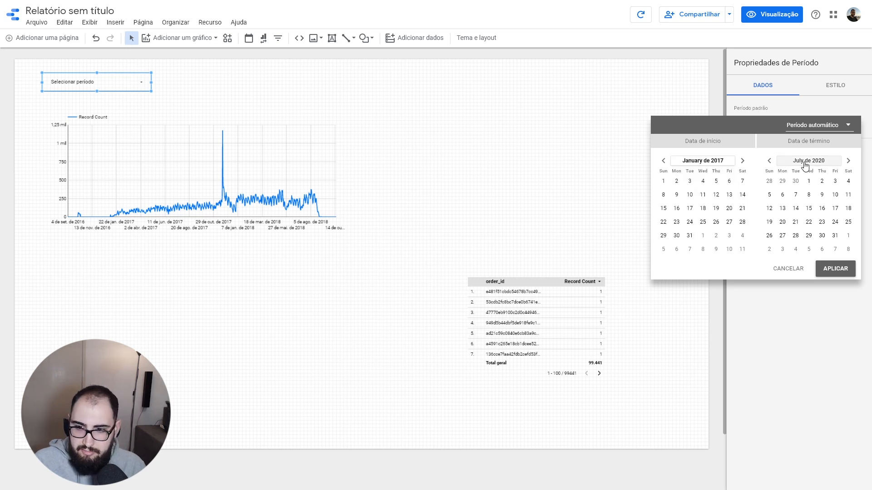
Step: Set the date range control's default period to the fixed range January 1 to March 31, 2017, and apply it
{"action": "left_click", "coordinate": [779, 162]}
{"action": "left_click", "coordinate": [774, 174]}
{"action": "left_click", "coordinate": [803, 163]}
{"action": "left_click", "coordinate": [805, 162]}
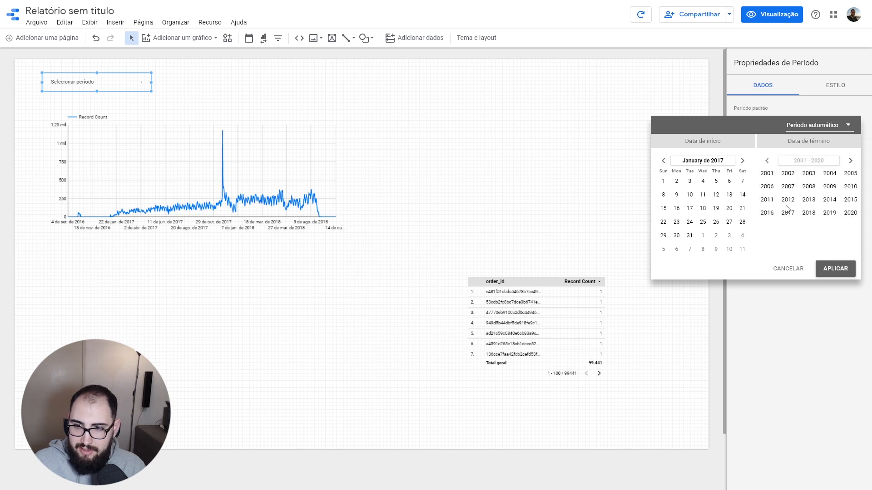
{"action": "left_click", "coordinate": [786, 214]}
{"action": "left_click", "coordinate": [841, 174]}
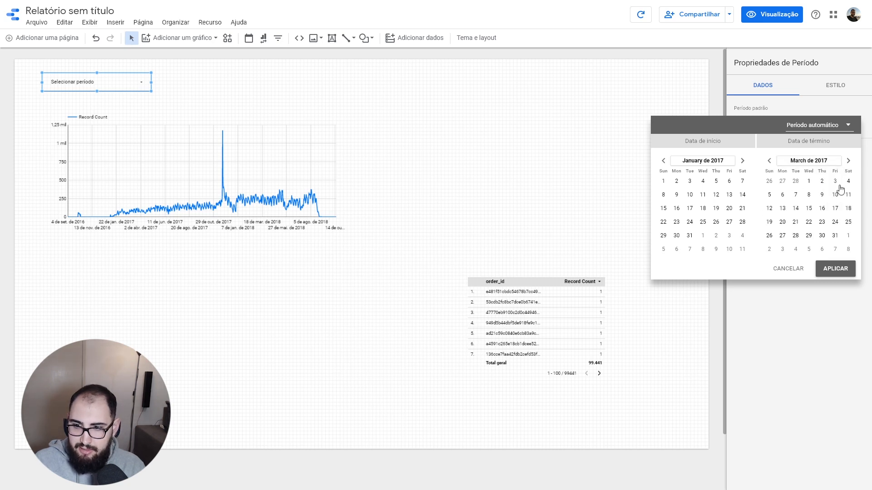
{"action": "left_click", "coordinate": [836, 237]}
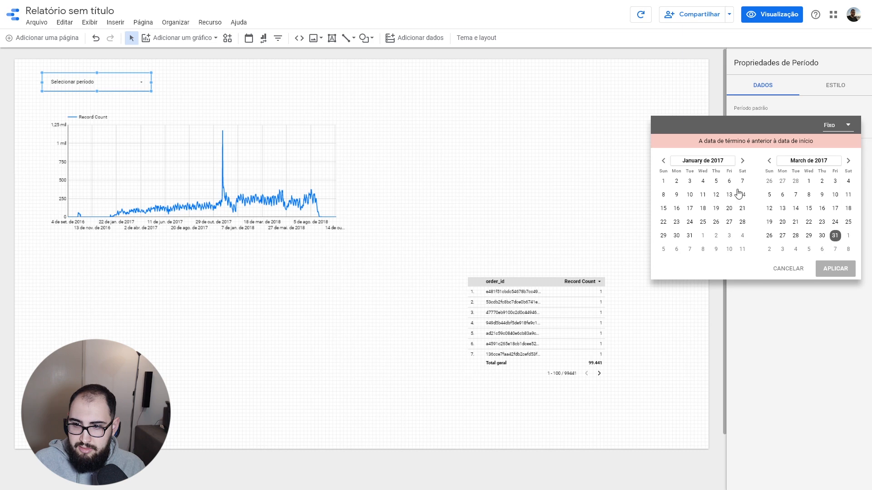
{"action": "left_click", "coordinate": [664, 181]}
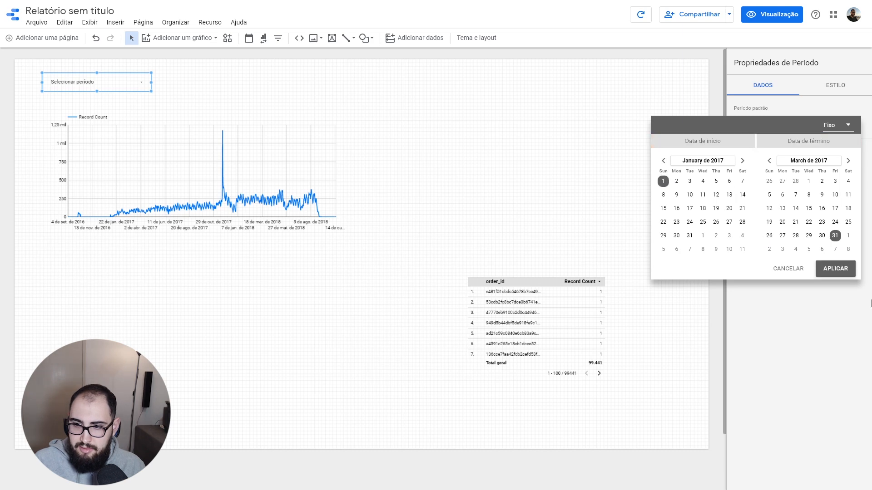
{"action": "left_click", "coordinate": [836, 268]}
Step: Nudge the time series chart slightly closer to the date range control and move the order table directly below the chart
{"action": "left_click", "coordinate": [101, 175]}
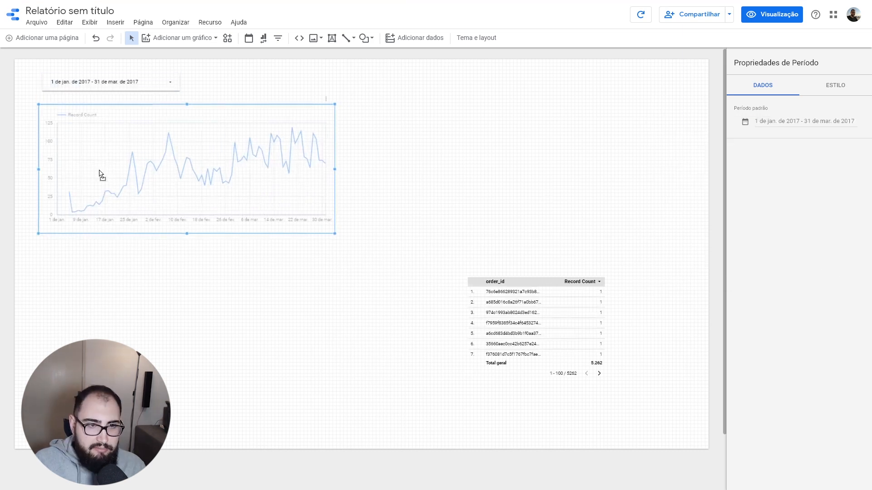
{"action": "left_click_drag", "start_coordinate": [106, 171], "coordinate": [106, 166]}
{"action": "left_click_drag", "start_coordinate": [341, 166], "coordinate": [329, 166]}
{"action": "left_click", "coordinate": [370, 169]}
{"action": "left_click_drag", "start_coordinate": [532, 322], "coordinate": [127, 277]}
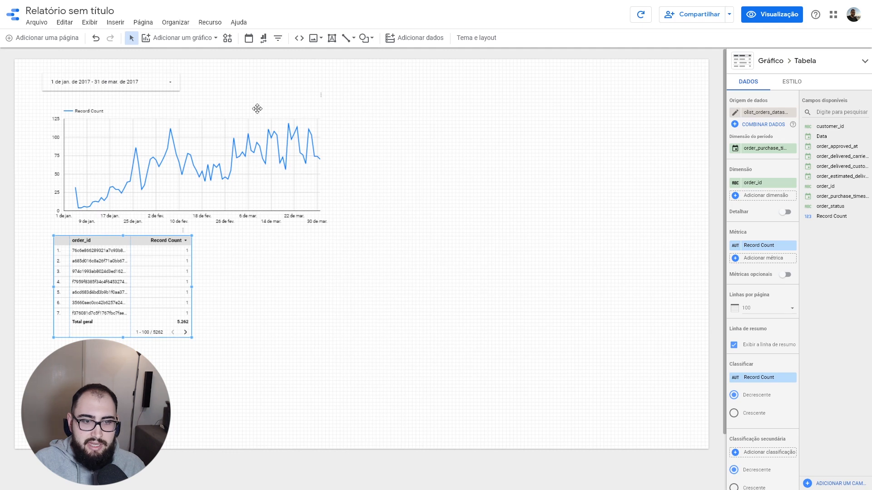
Step: Widen the order table to nearly match the time series chart's width and narrow its row-number column
{"action": "left_click", "coordinate": [274, 119]}
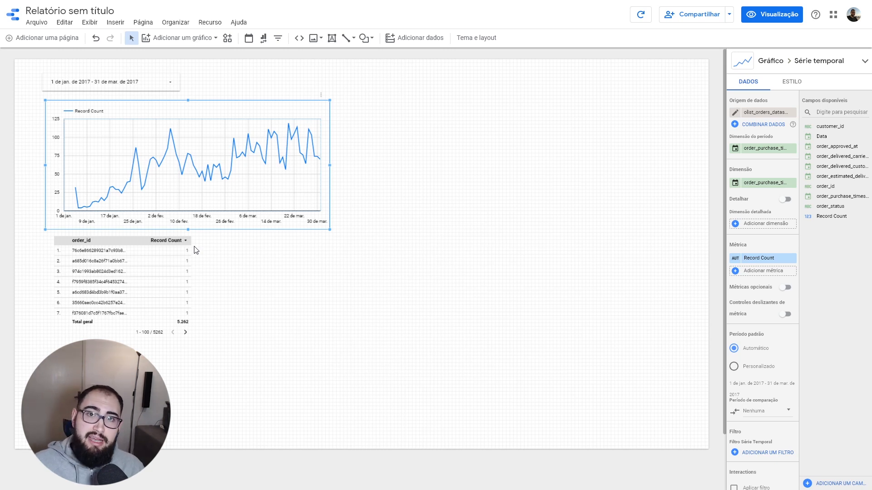
{"action": "left_click", "coordinate": [138, 280]}
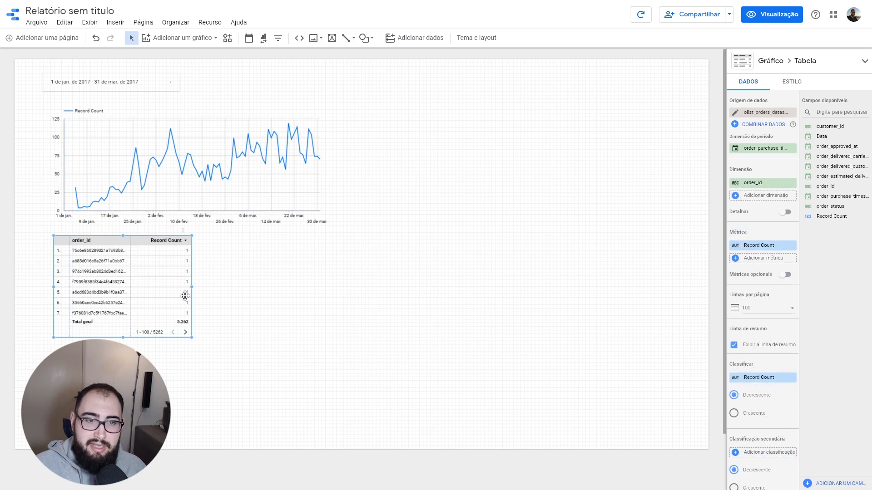
{"action": "left_click_drag", "start_coordinate": [192, 285], "coordinate": [317, 279]}
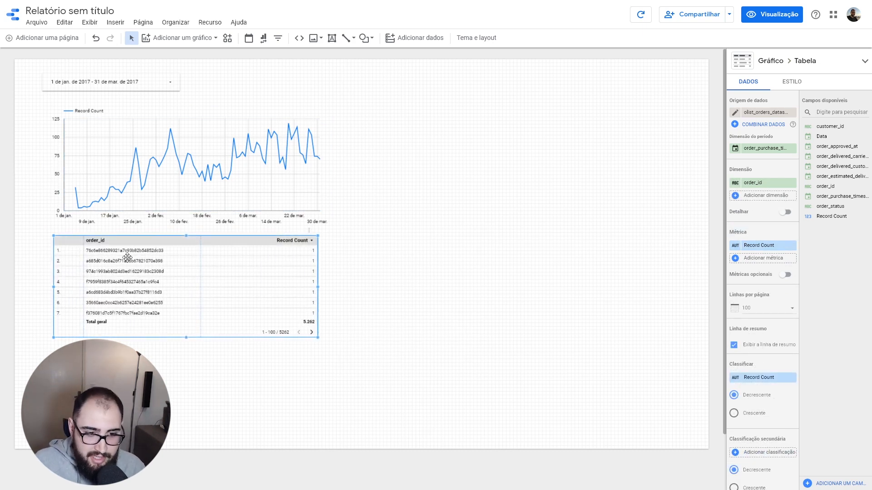
{"action": "left_click_drag", "start_coordinate": [83, 259], "coordinate": [69, 259]}
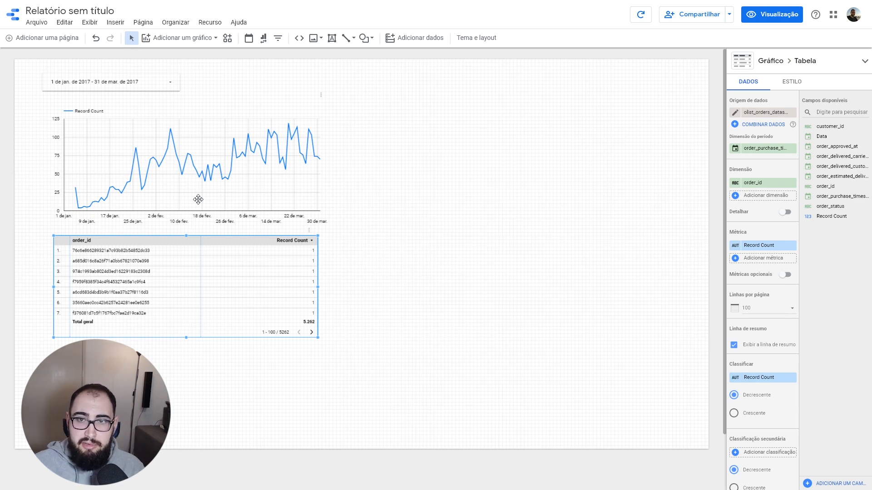
Step: Turn on data labels for the time series chart
{"action": "left_click", "coordinate": [336, 221]}
{"action": "left_click", "coordinate": [214, 180]}
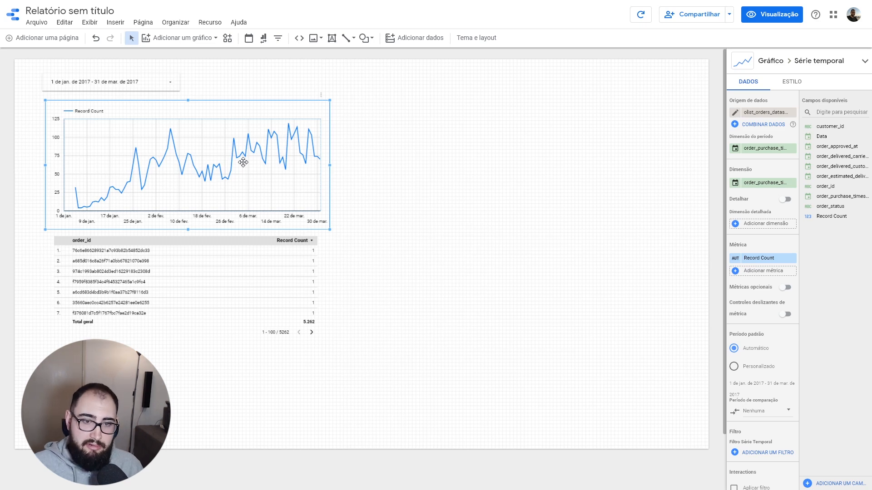
{"action": "left_click", "coordinate": [792, 83]}
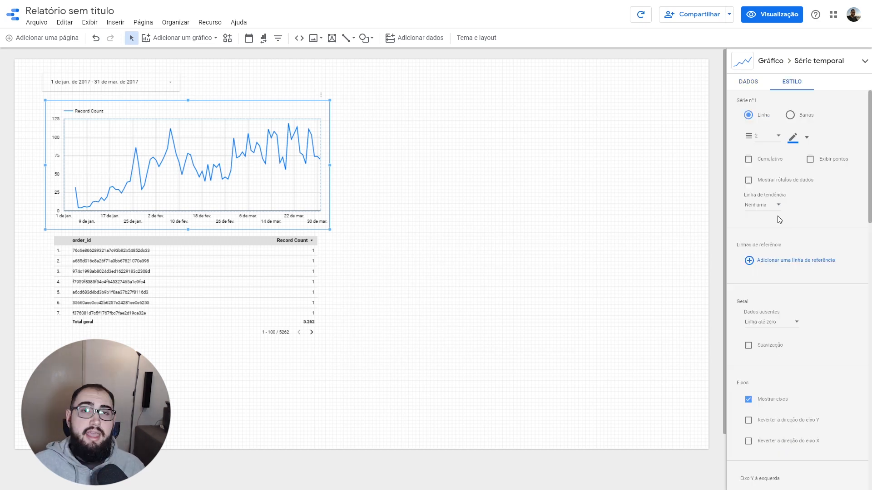
{"action": "left_click", "coordinate": [764, 181]}
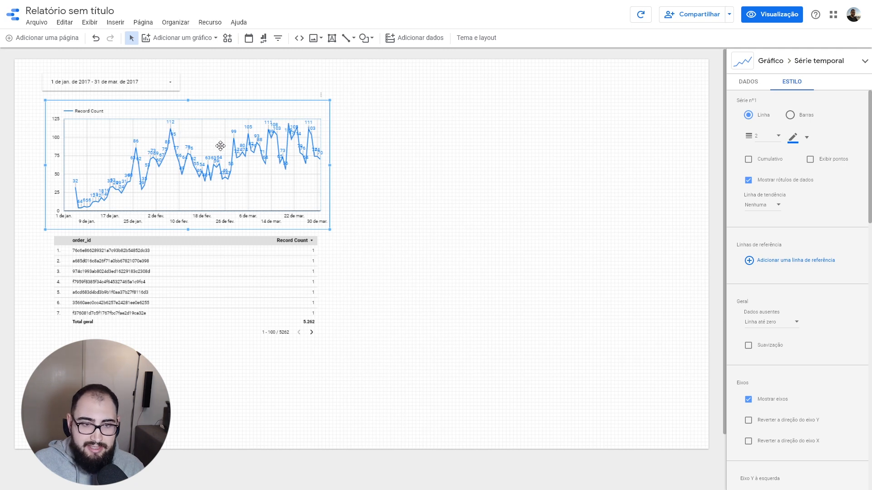
Step: Try bar and cumulative displays and a page-wide size for the time series chart, returning to the original-size, non-cumulative line
{"action": "left_click", "coordinate": [790, 115]}
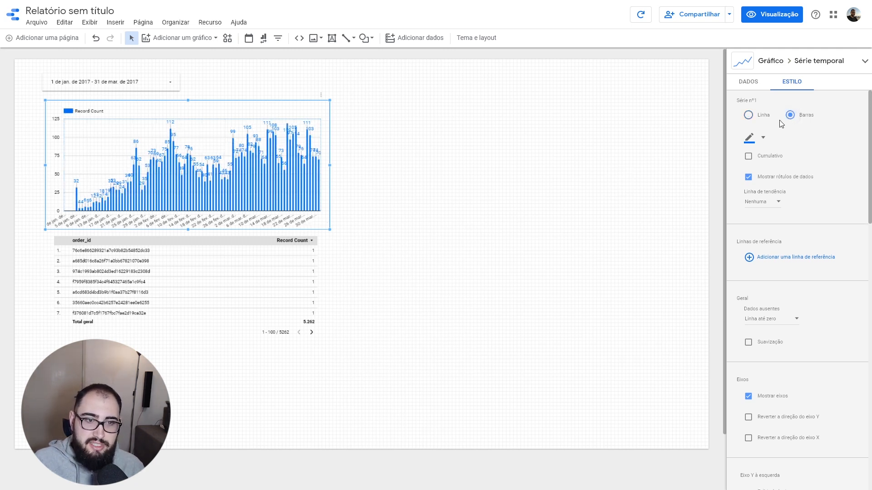
{"action": "left_click", "coordinate": [748, 115]}
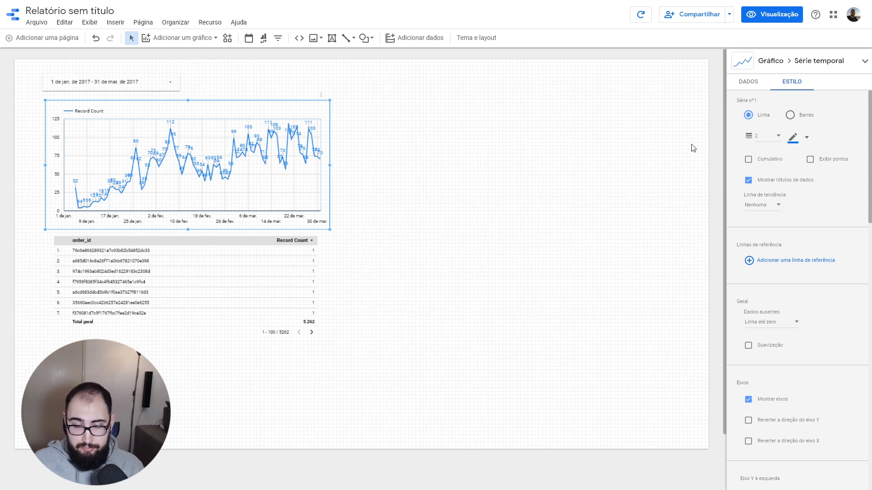
{"action": "left_click", "coordinate": [768, 163]}
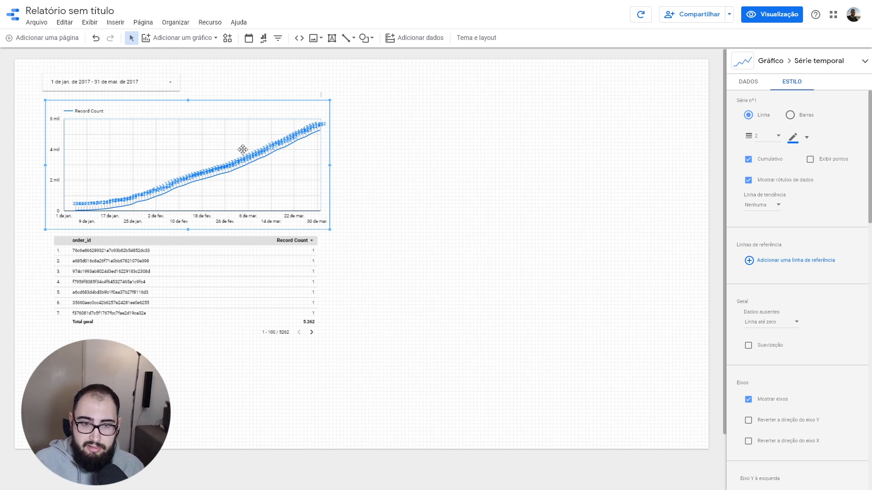
{"action": "left_click", "coordinate": [802, 116]}
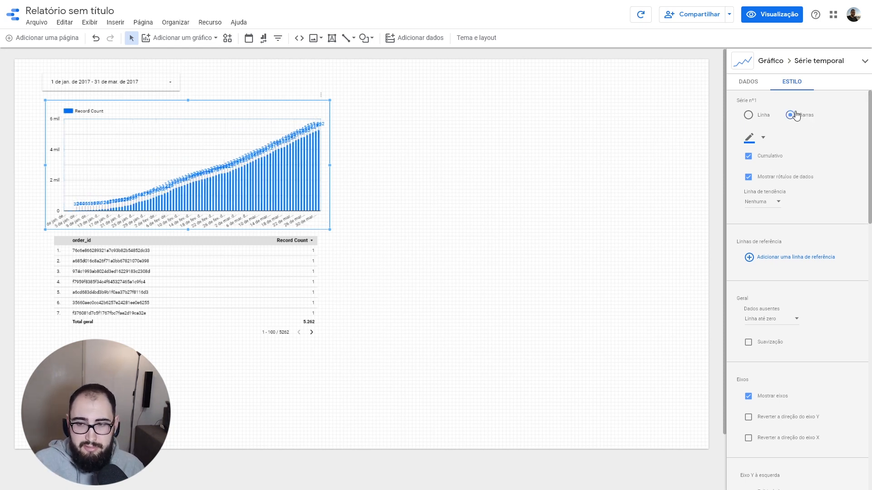
{"action": "left_click", "coordinate": [766, 117]}
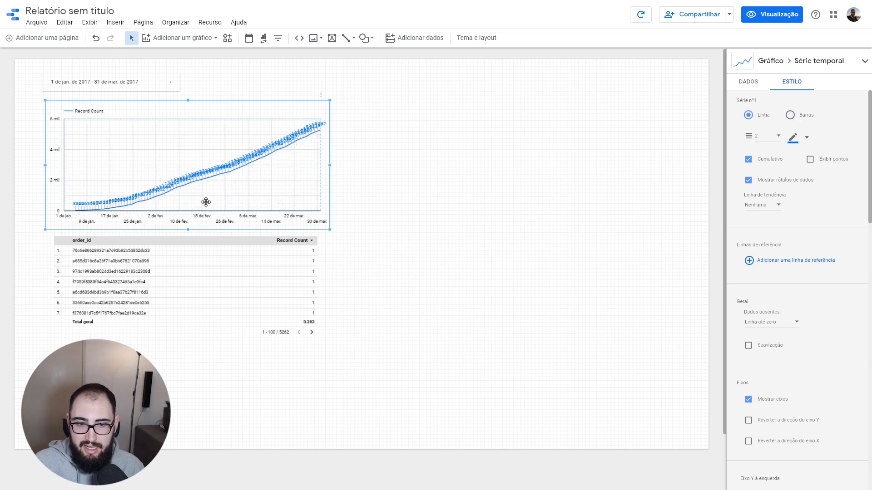
{"action": "left_click_drag", "start_coordinate": [330, 164], "coordinate": [698, 199]}
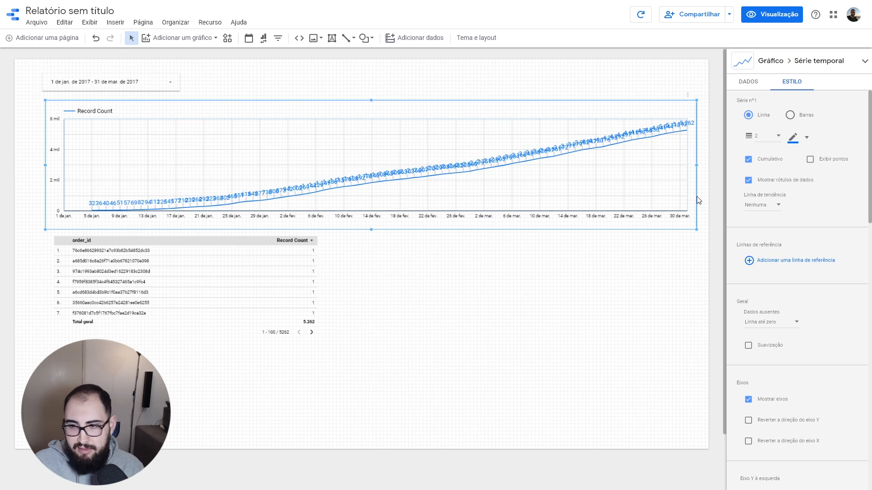
{"action": "key", "text": "ctrl+z"}
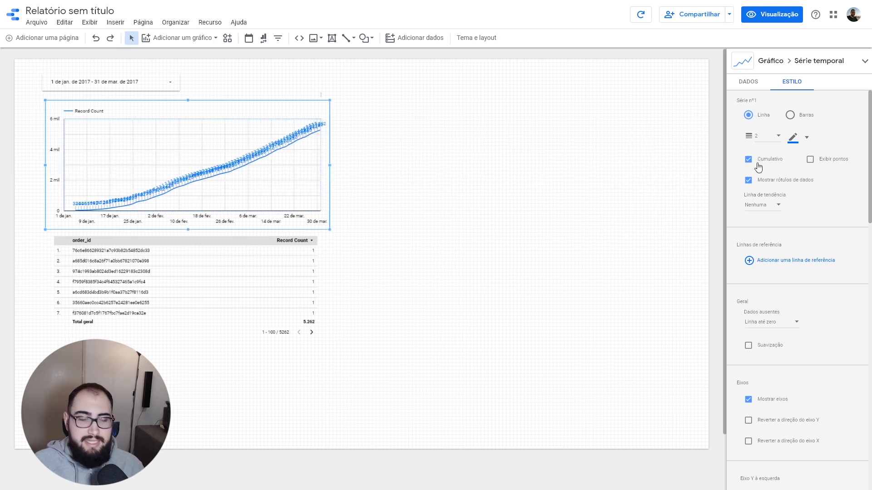
{"action": "left_click", "coordinate": [759, 161]}
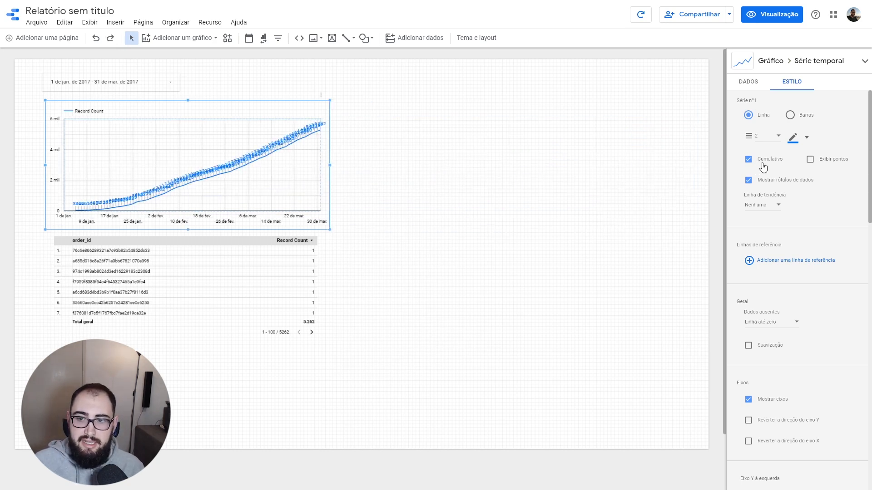
{"action": "left_click", "coordinate": [421, 156]}
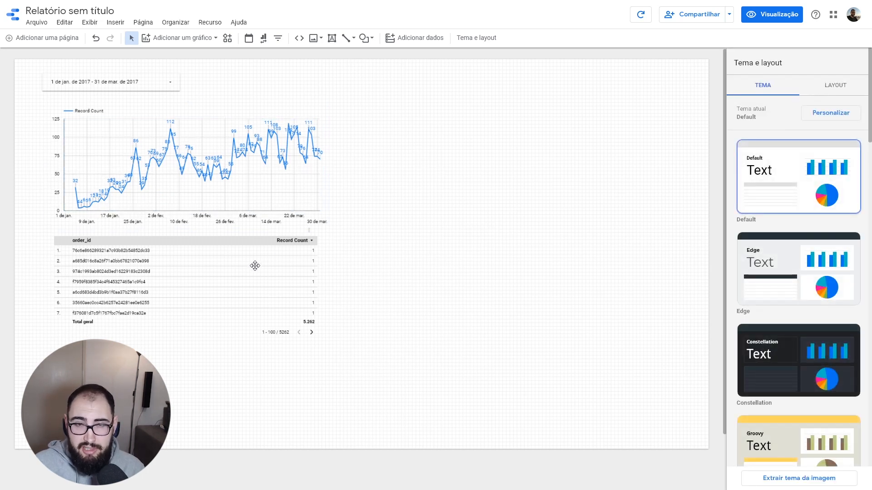
{"action": "left_click", "coordinate": [255, 266]}
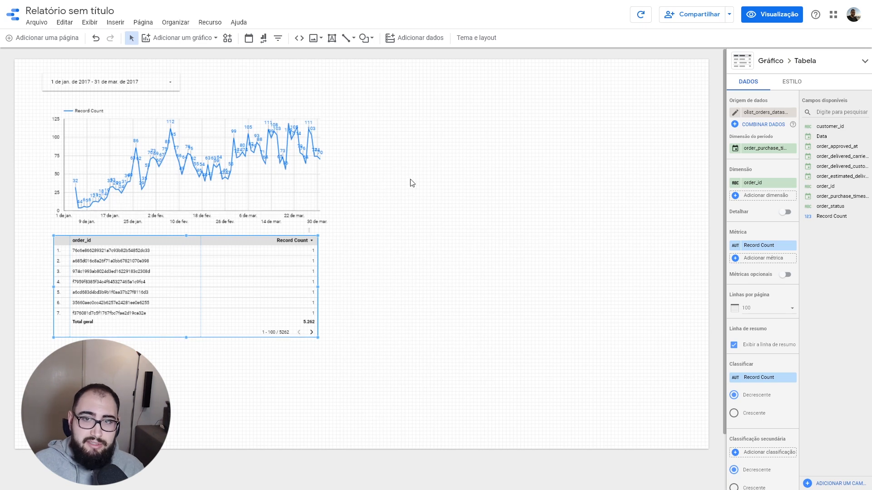
{"action": "left_click", "coordinate": [389, 239]}
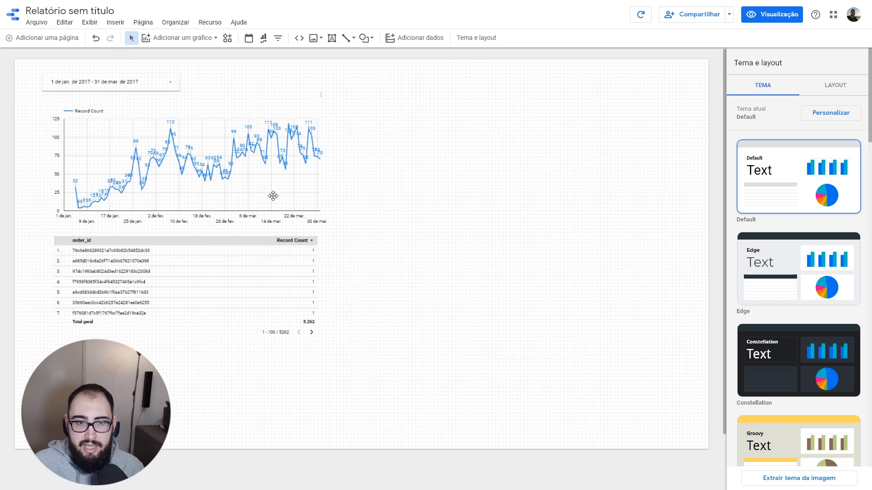
{"action": "left_click", "coordinate": [243, 282]}
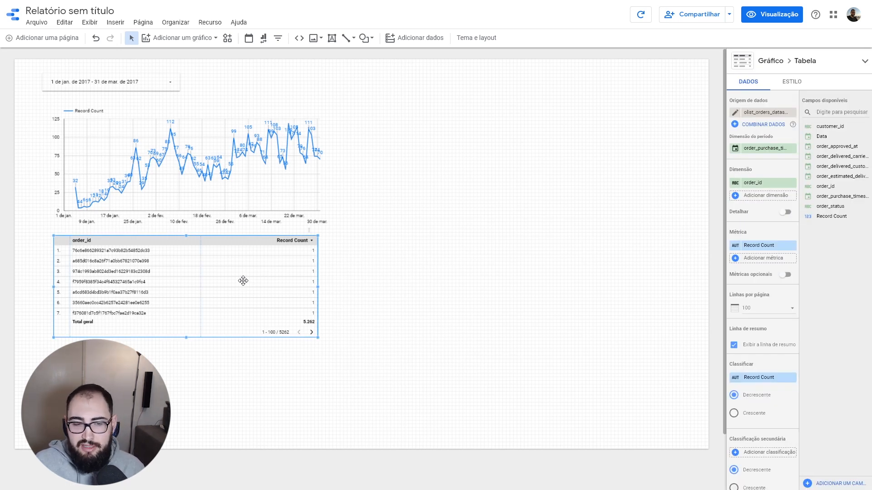
{"action": "left_click", "coordinate": [426, 165]}
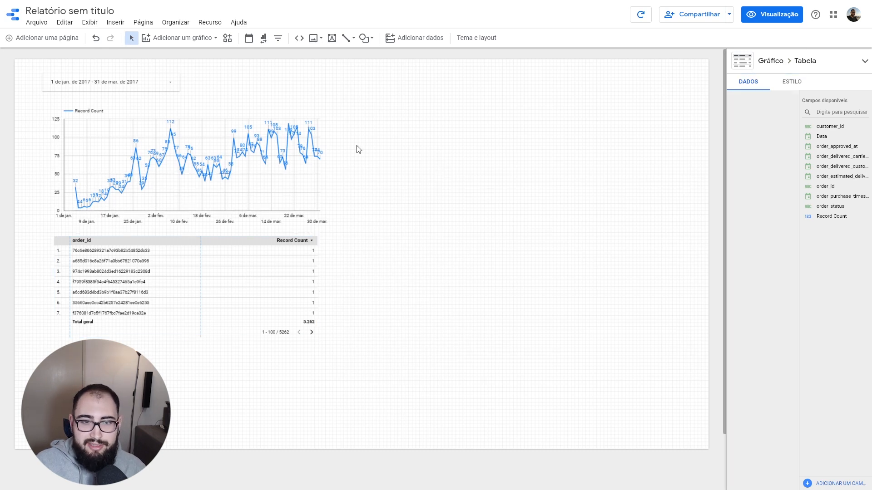
Step: Insert a scorecard above the right end of the time series chart and set its metric to order_id
{"action": "left_click", "coordinate": [170, 37]}
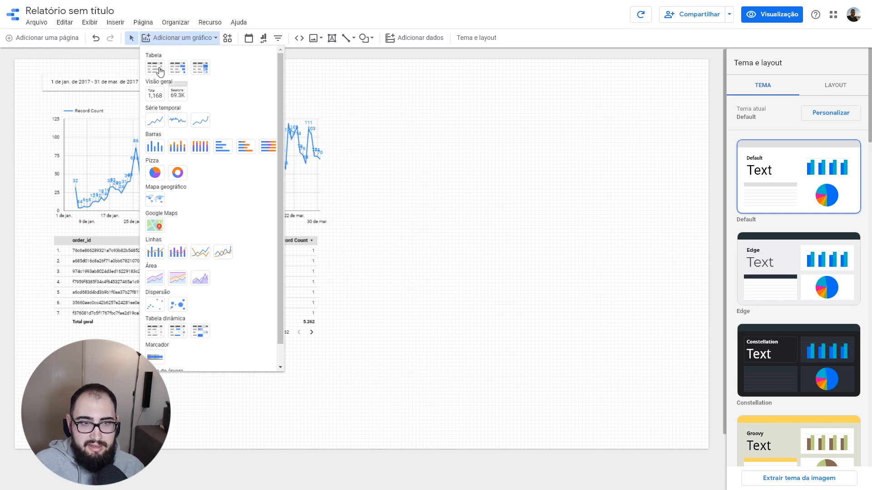
{"action": "left_click", "coordinate": [158, 97]}
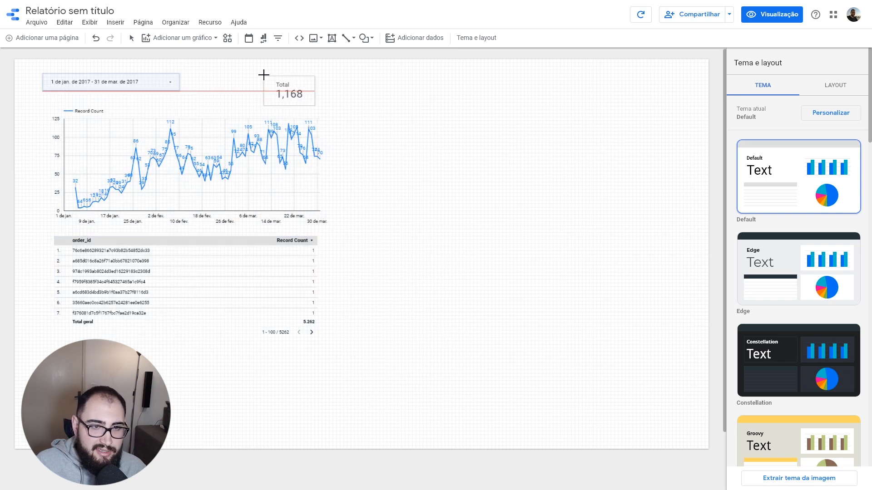
{"action": "left_click_drag", "start_coordinate": [267, 78], "coordinate": [319, 108]}
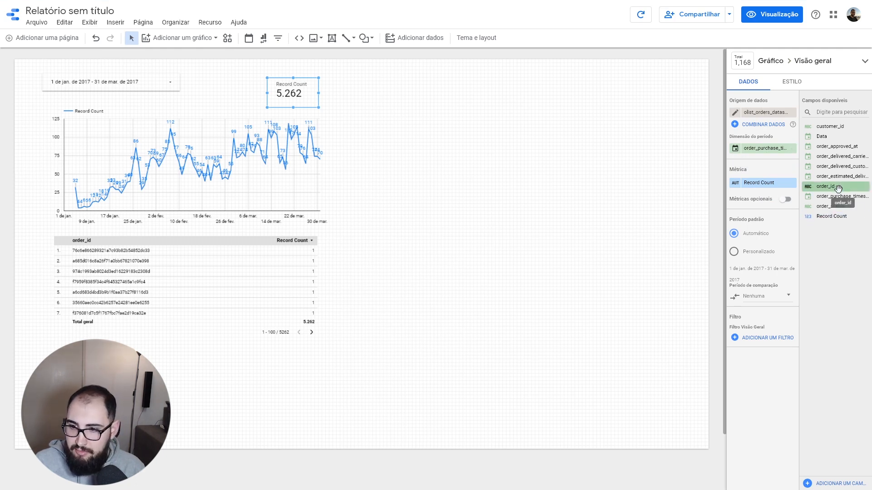
{"action": "left_click_drag", "start_coordinate": [838, 188], "coordinate": [763, 183]}
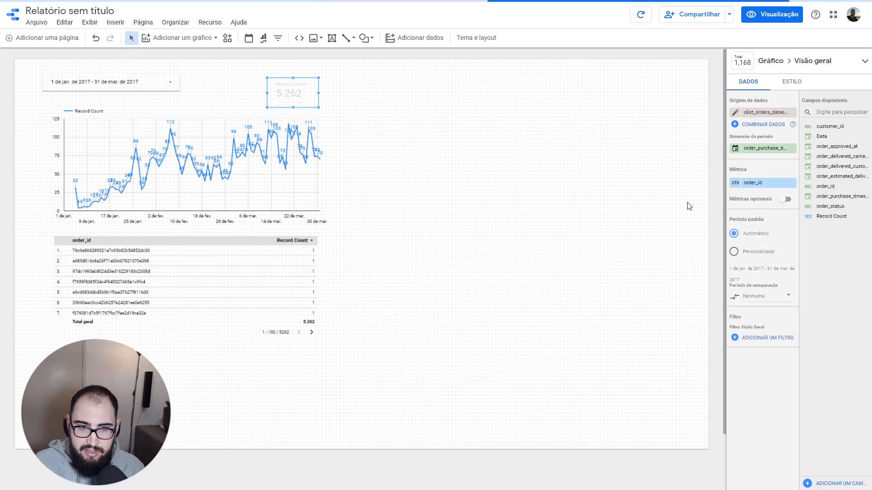
{"action": "left_click", "coordinate": [490, 273]}
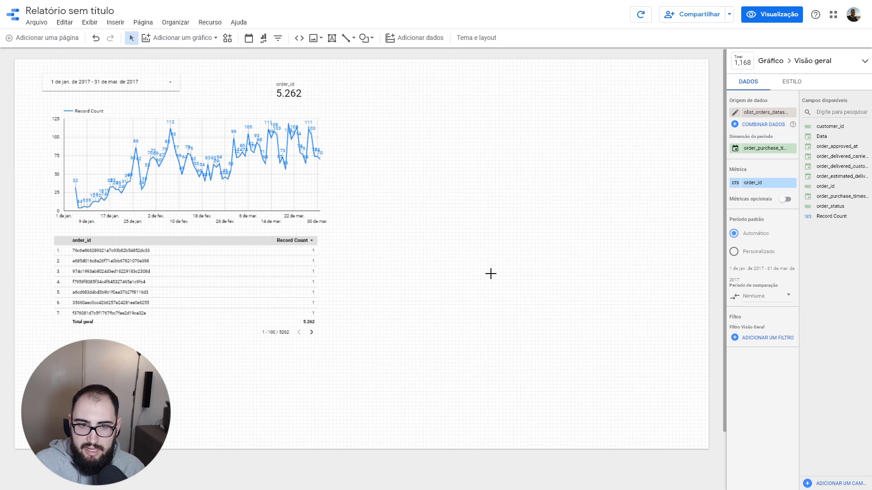
Step: Duplicate the order table and place the copy in the empty area to its right
{"action": "left_click", "coordinate": [271, 271]}
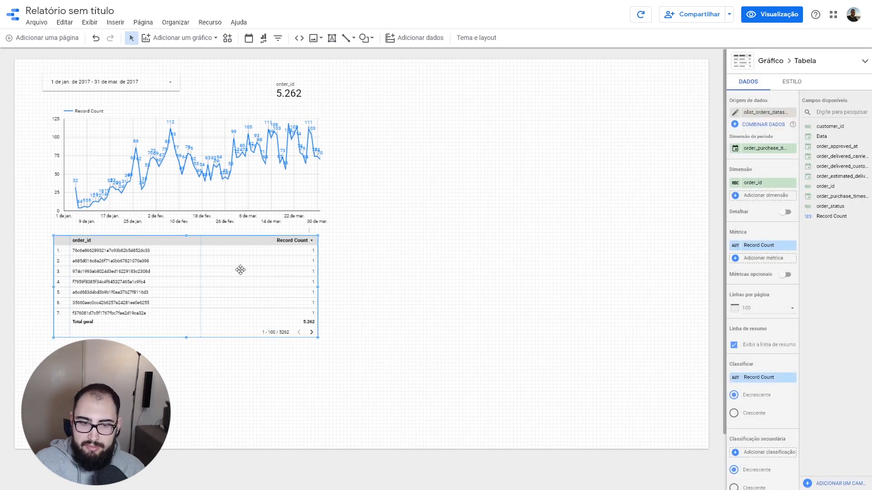
{"action": "key", "text": "ctrl+d"}
{"action": "left_click_drag", "start_coordinate": [245, 294], "coordinate": [554, 255]}
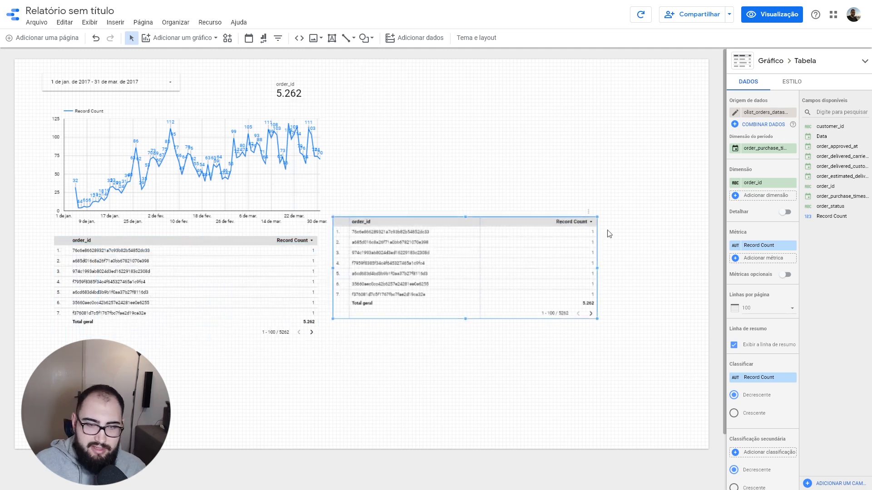
Step: Convert the duplicated table to a scorecard and fit it at small size just right of the order_id scorecard
{"action": "left_click", "coordinate": [743, 62]}
{"action": "left_click", "coordinate": [811, 79]}
{"action": "left_click_drag", "start_coordinate": [595, 319], "coordinate": [382, 246]}
{"action": "left_click_drag", "start_coordinate": [361, 234], "coordinate": [347, 92]}
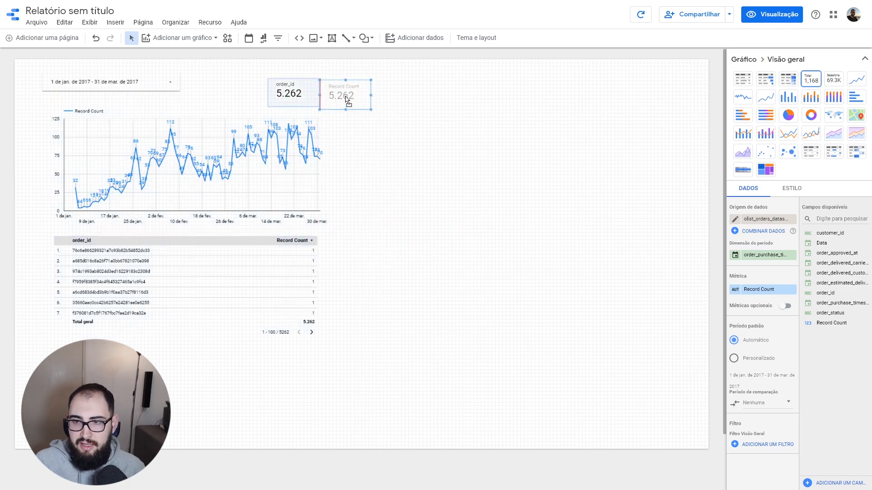
{"action": "left_click", "coordinate": [414, 135]}
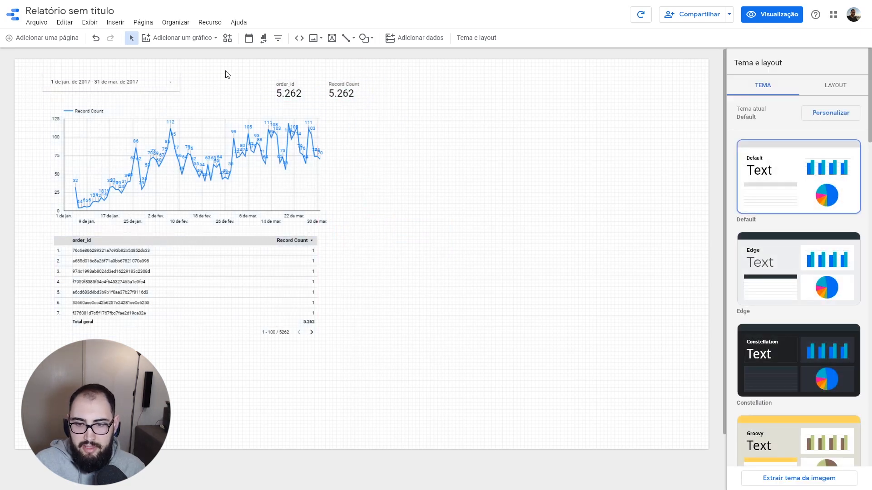
Step: Delete the Record Count scorecard and move the order_id scorecard to the right end of the time series chart
{"action": "left_click", "coordinate": [346, 90]}
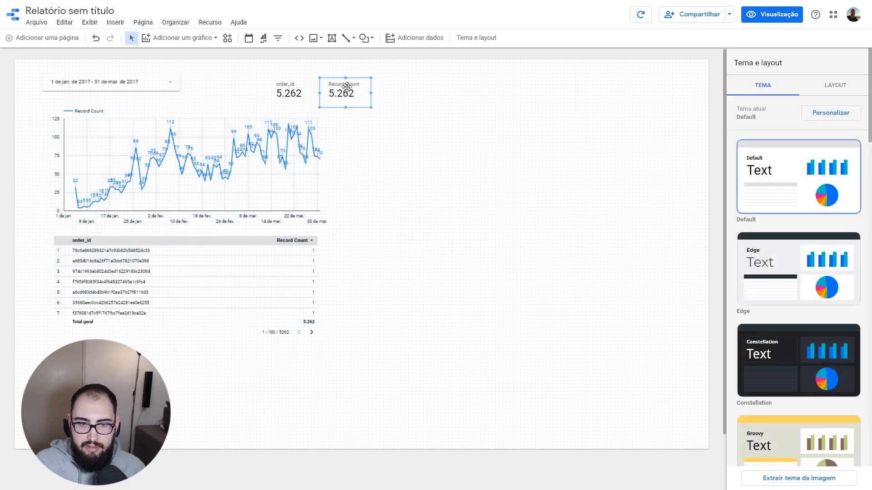
{"action": "key", "text": "Delete"}
{"action": "left_click", "coordinate": [293, 92]}
{"action": "left_click_drag", "start_coordinate": [327, 98], "coordinate": [305, 96]}
Step: Enable the apply-filter interaction on the order table and on the time series chart
{"action": "left_click", "coordinate": [166, 304]}
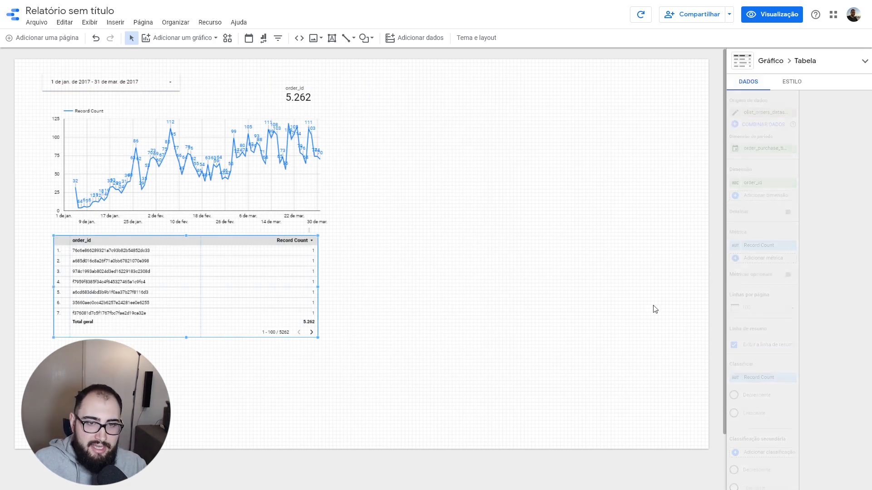
{"action": "scroll", "coordinate": [765, 366], "scroll_direction": "down", "scroll_amount": 5}
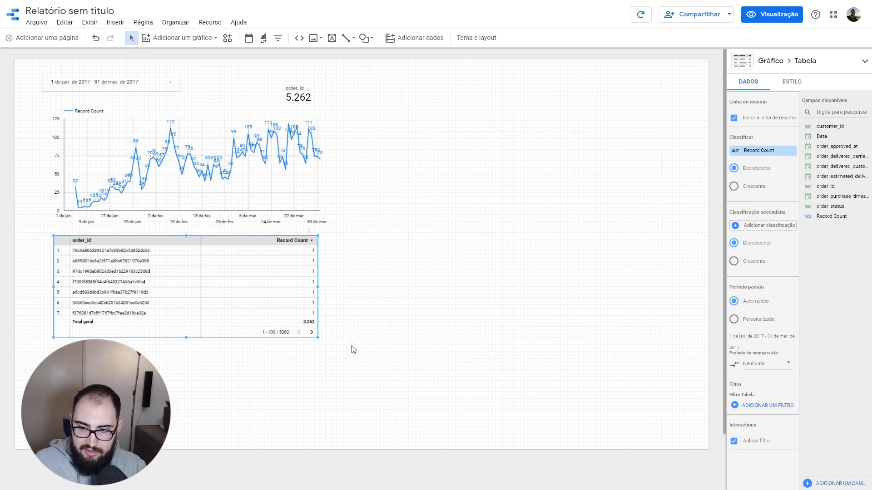
{"action": "left_click", "coordinate": [273, 218]}
{"action": "left_click", "coordinate": [749, 283]}
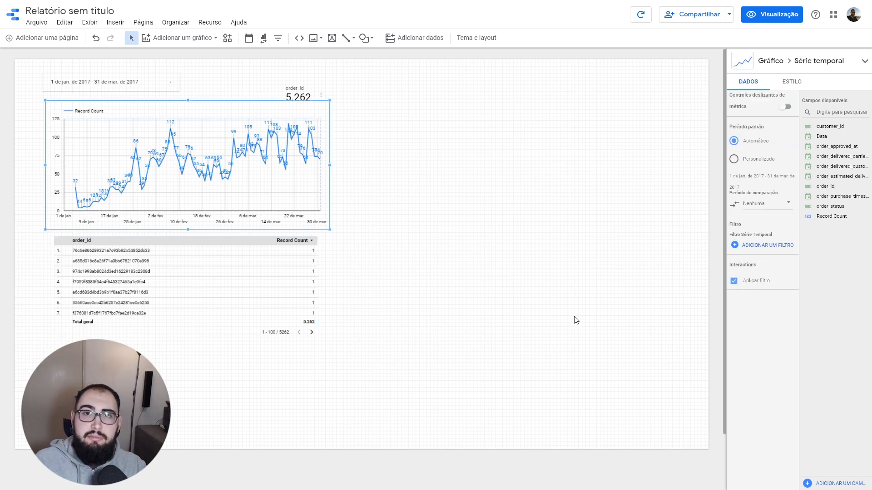
{"action": "left_click", "coordinate": [531, 197]}
Step: Preview the report, filter it by the time series point labelled 99, and examine the filtered orders in the table before resuming editing
{"action": "left_click", "coordinate": [756, 16]}
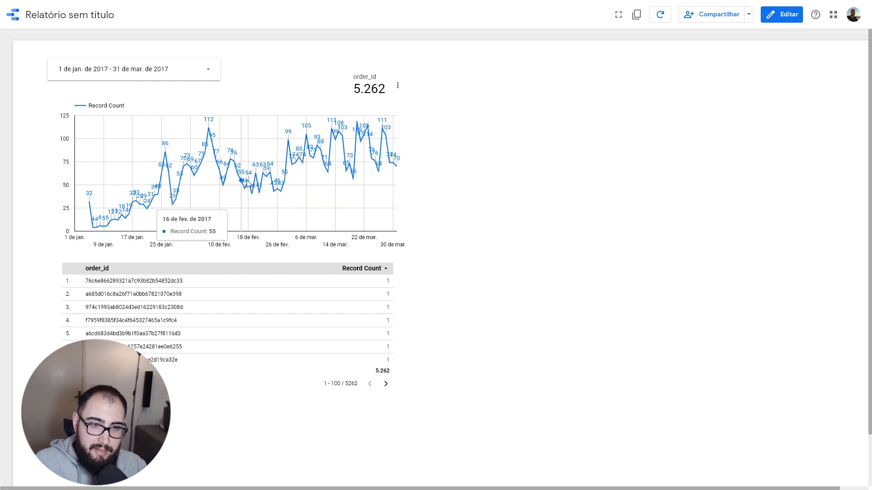
{"action": "left_click", "coordinate": [288, 141]}
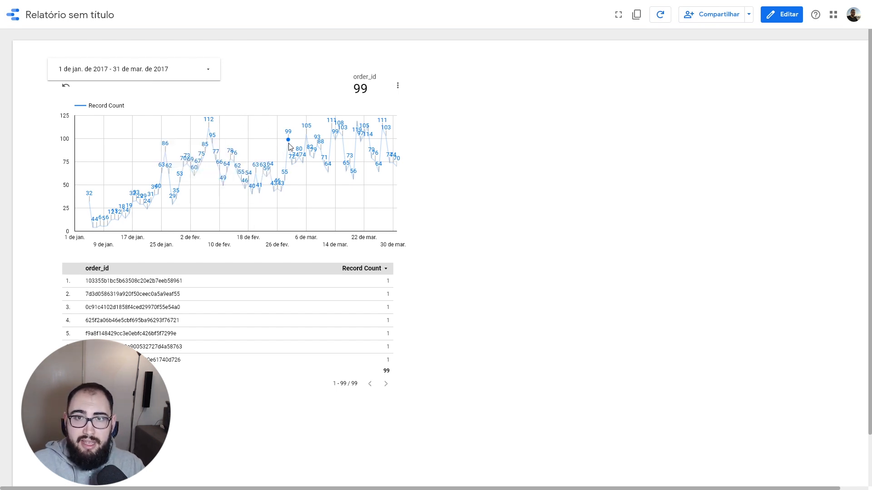
{"action": "mouse_move", "coordinate": [289, 140]}
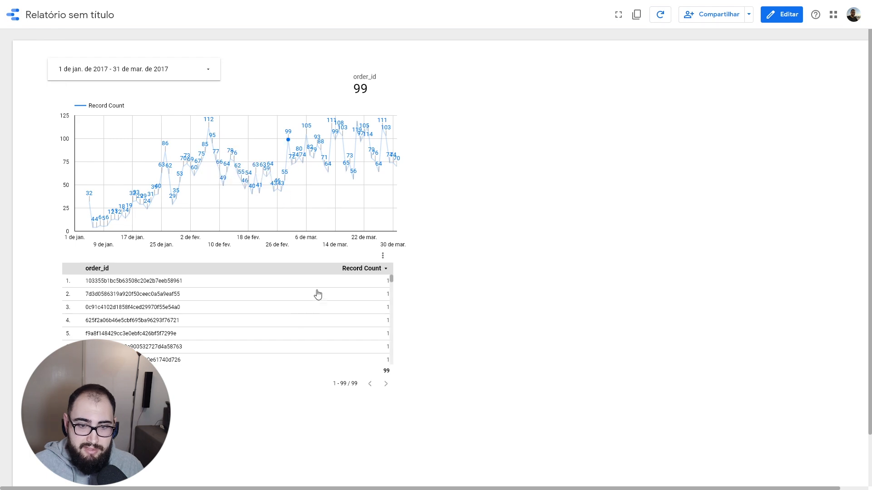
{"action": "scroll", "coordinate": [318, 293], "scroll_direction": "down", "scroll_amount": 10}
{"action": "scroll", "coordinate": [295, 300], "scroll_direction": "down", "scroll_amount": 5}
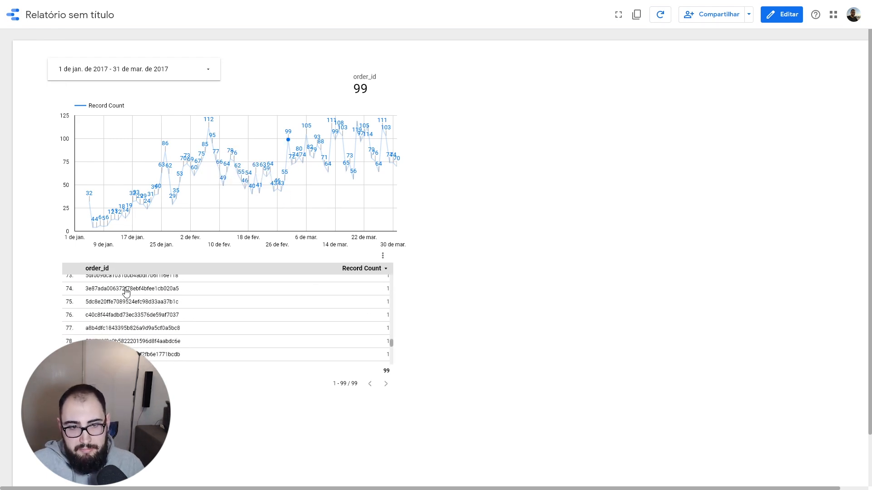
{"action": "scroll", "coordinate": [193, 313], "scroll_direction": "down", "scroll_amount": 5}
{"action": "scroll", "coordinate": [196, 311], "scroll_direction": "down", "scroll_amount": 1}
{"action": "scroll", "coordinate": [218, 282], "scroll_direction": "up", "scroll_amount": 20}
{"action": "scroll", "coordinate": [591, 230], "scroll_direction": "up", "scroll_amount": 1}
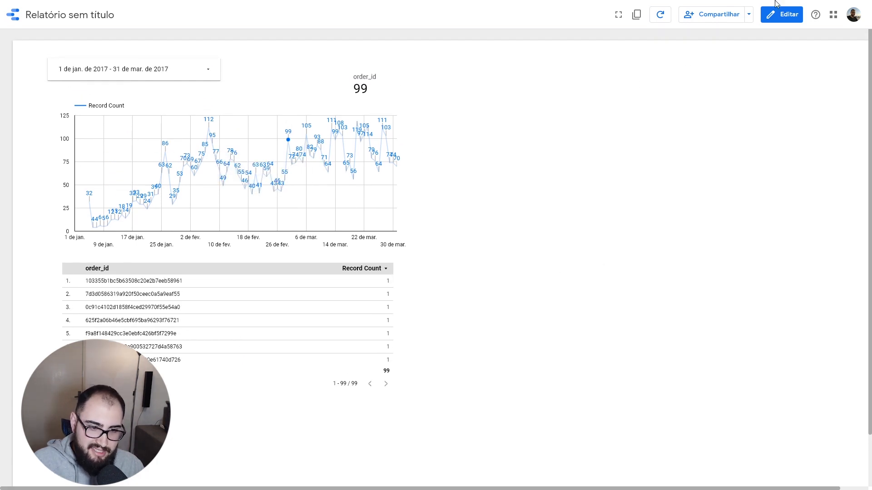
{"action": "left_click", "coordinate": [779, 14]}
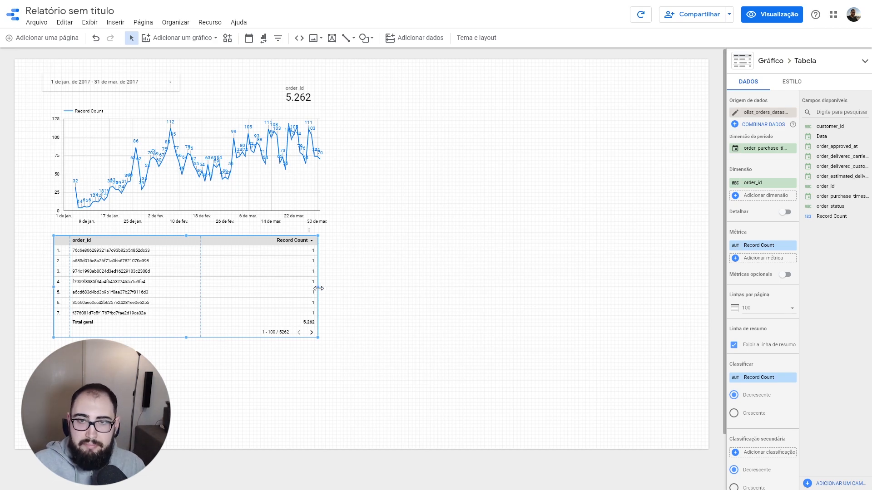
Step: Narrow the order table to roughly half its width, duplicate it, and place the copy directly to its right
{"action": "left_click_drag", "start_coordinate": [318, 289], "coordinate": [199, 288]}
{"action": "key", "text": "ctrl+c"}
{"action": "key", "text": "ctrl+v"}
{"action": "left_click_drag", "start_coordinate": [134, 274], "coordinate": [278, 267]}
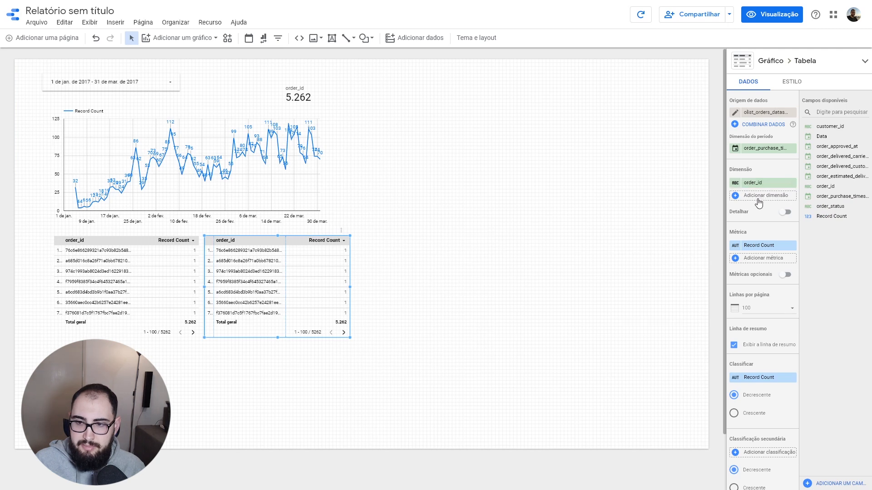
Step: Replace the copied table's dimension with order_status, and extend the time series chart and scorecard to line up with its right edge
{"action": "left_click_drag", "start_coordinate": [830, 206], "coordinate": [781, 184]}
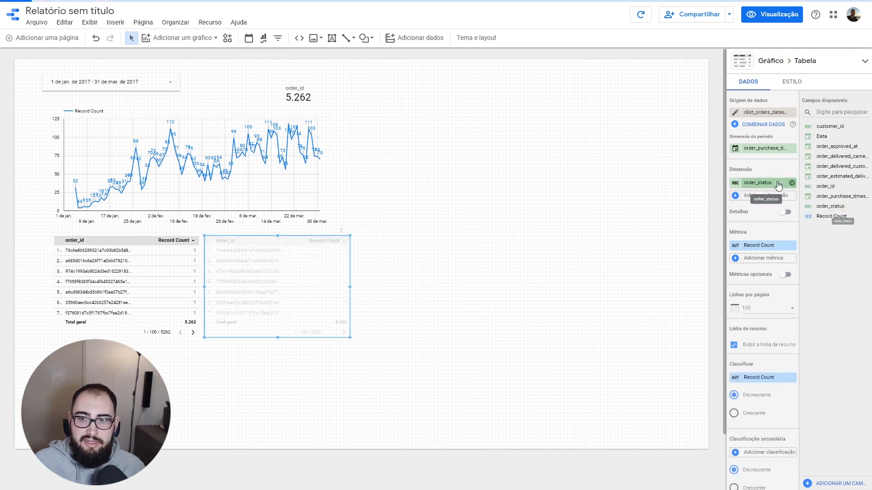
{"action": "left_click", "coordinate": [358, 255]}
{"action": "left_click", "coordinate": [288, 255]}
{"action": "left_click", "coordinate": [414, 262]}
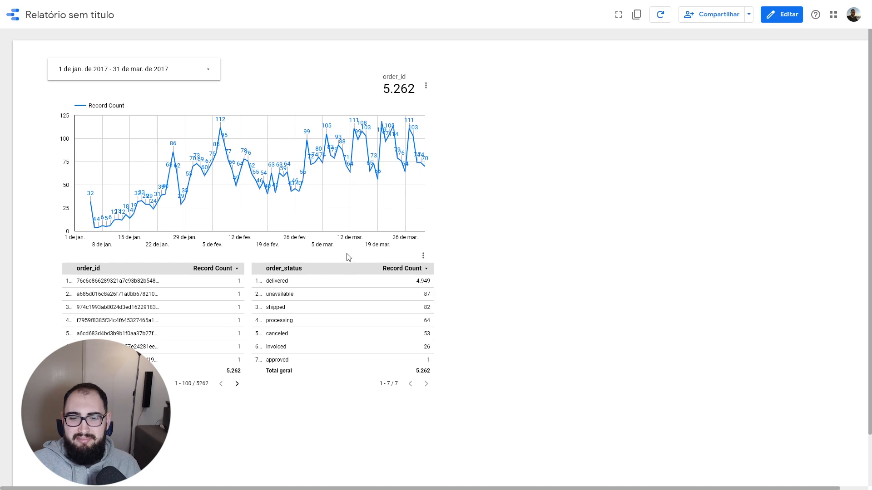
{"action": "left_click", "coordinate": [781, 14]}
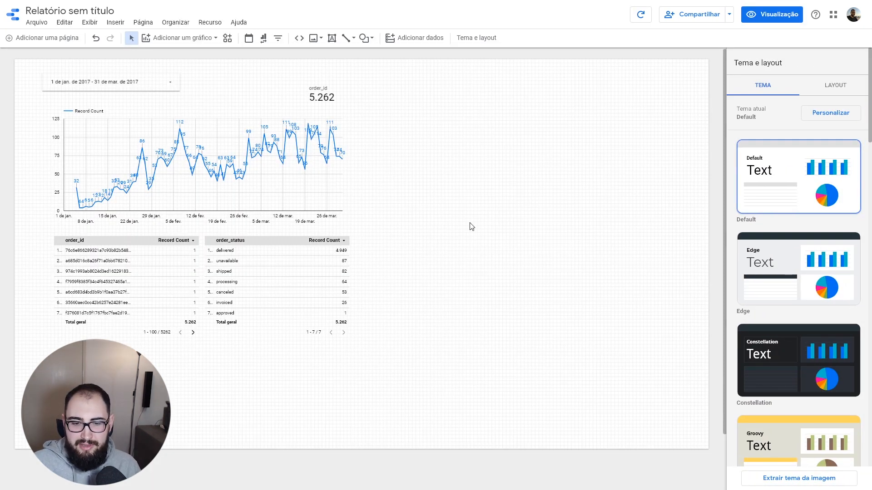
{"action": "left_click", "coordinate": [318, 293]}
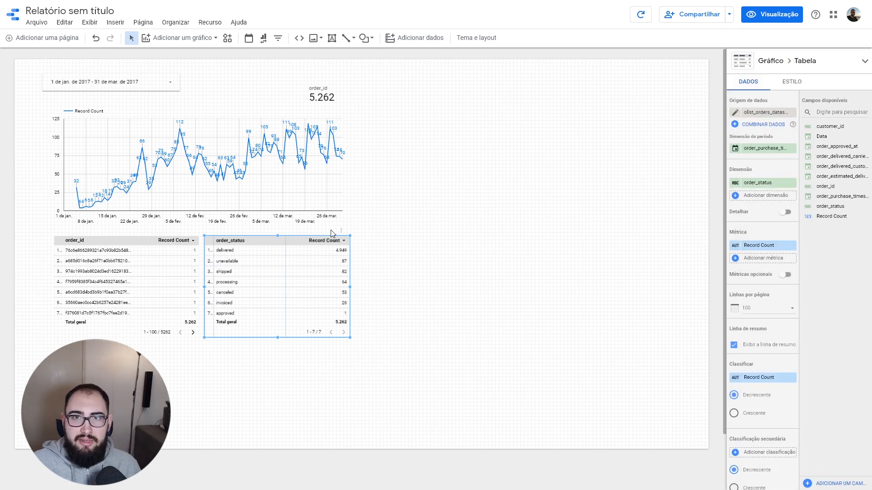
{"action": "left_click", "coordinate": [762, 259]}
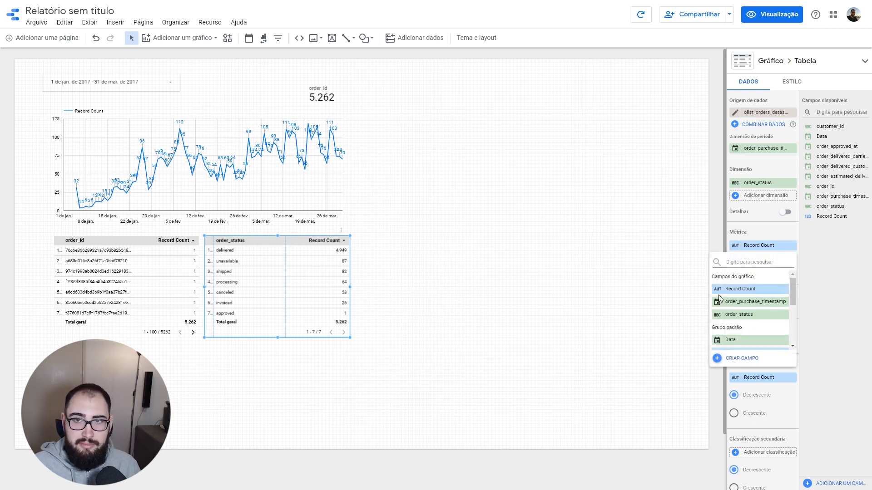
{"action": "left_click", "coordinate": [742, 320]}
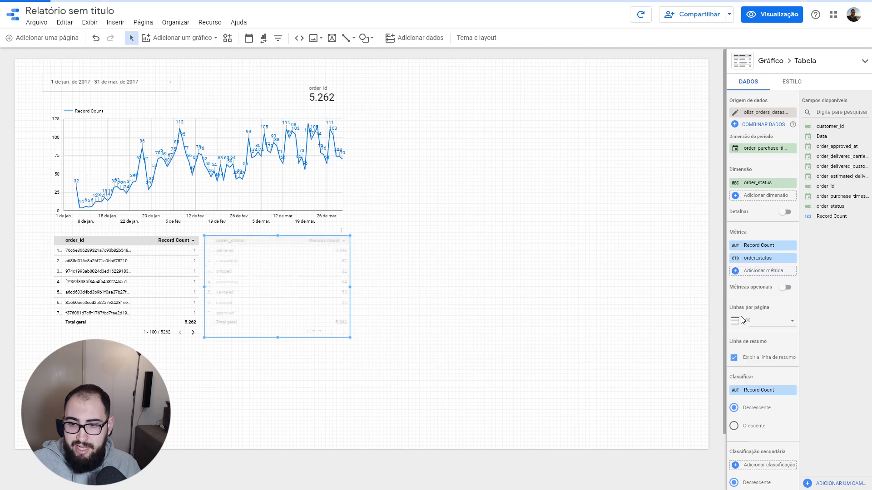
{"action": "left_click", "coordinate": [733, 259]}
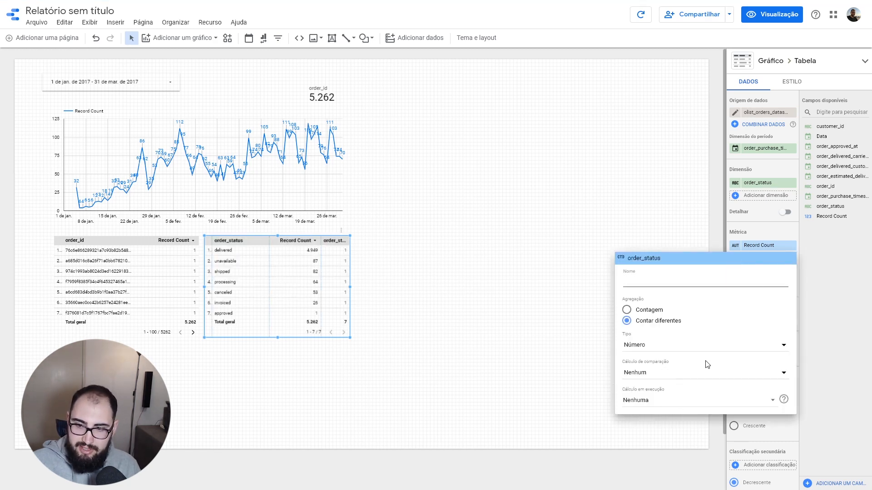
{"action": "left_click", "coordinate": [659, 402]}
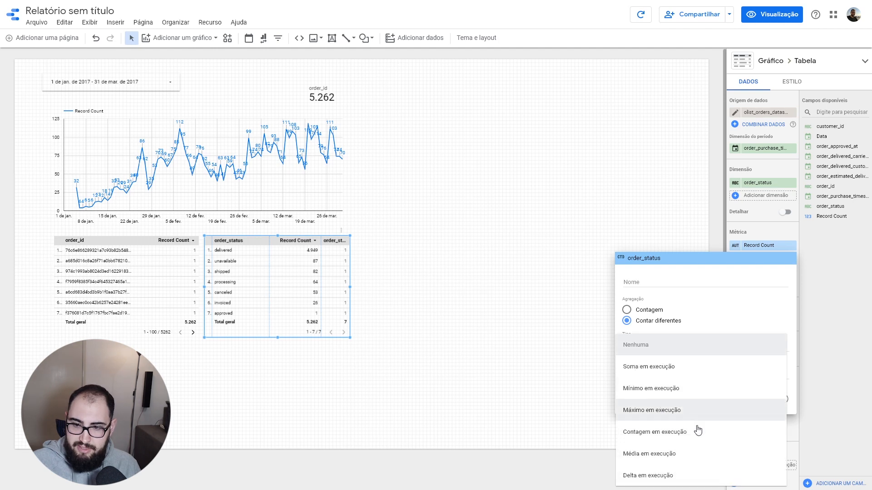
{"action": "left_click", "coordinate": [708, 304]}
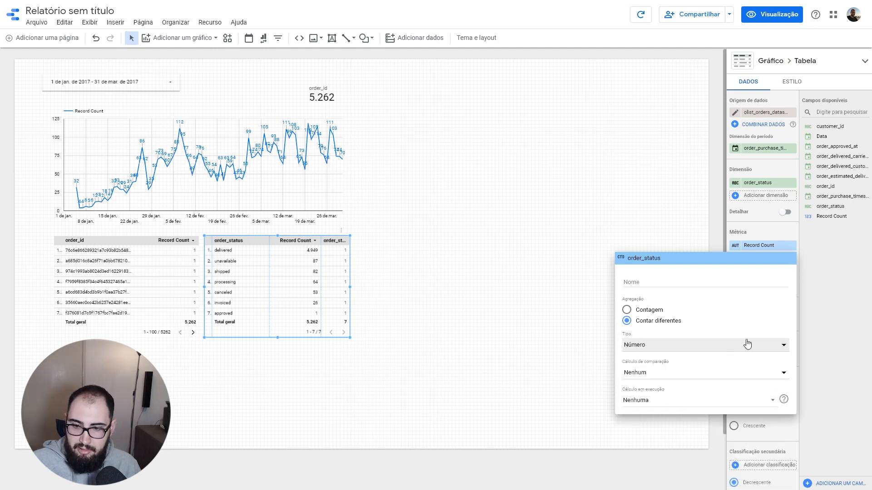
{"action": "left_click", "coordinate": [857, 340]}
{"action": "left_click", "coordinate": [792, 258]}
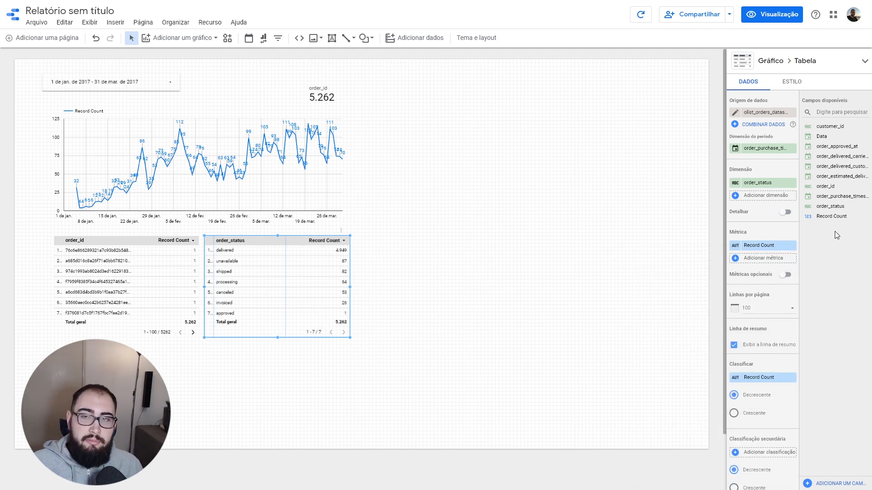
Step: Add a second Record Count metric to the order_status table, calculated as percentage of total relative to the corresponding data
{"action": "left_click_drag", "start_coordinate": [838, 218], "coordinate": [764, 261]}
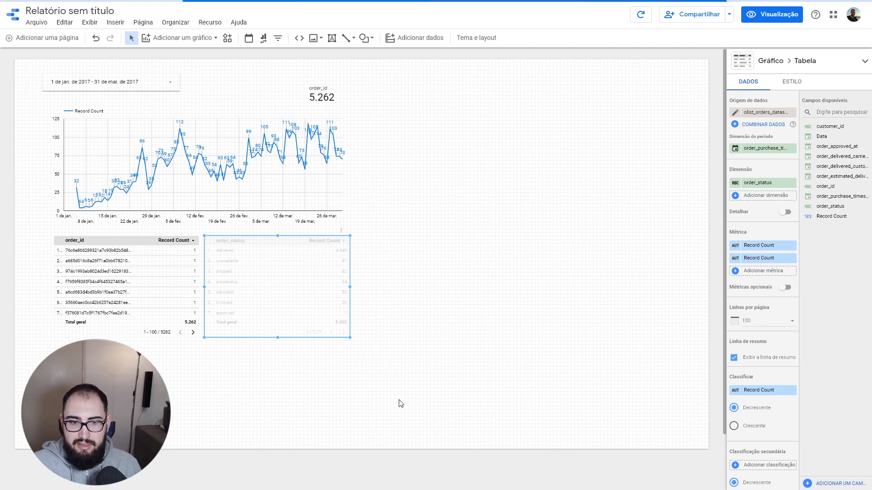
{"action": "left_click", "coordinate": [735, 258]}
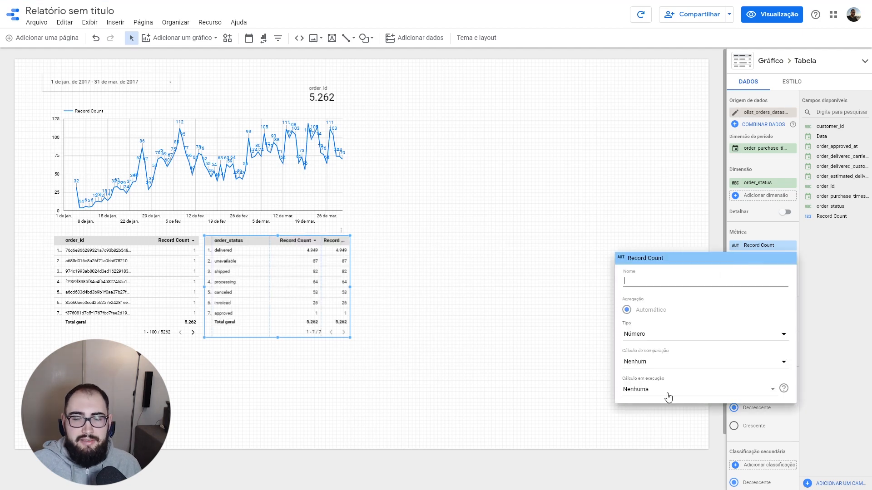
{"action": "left_click", "coordinate": [671, 391]}
{"action": "left_click", "coordinate": [736, 262]}
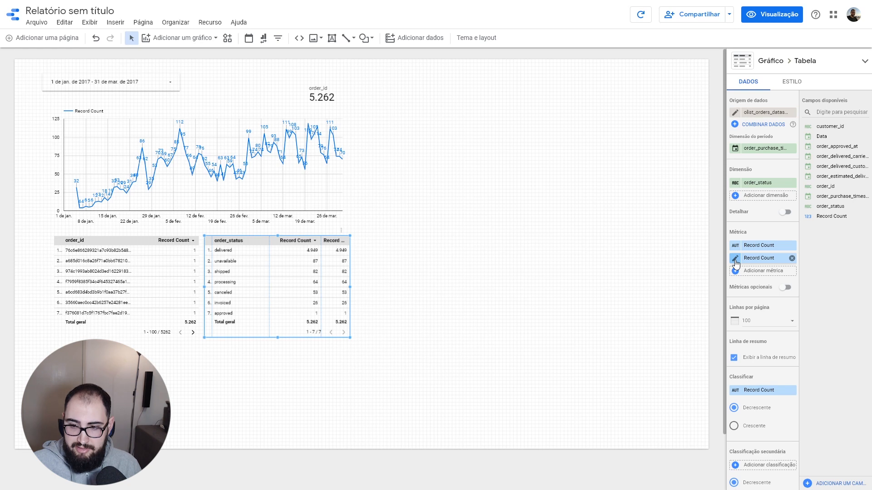
{"action": "left_click", "coordinate": [736, 261]}
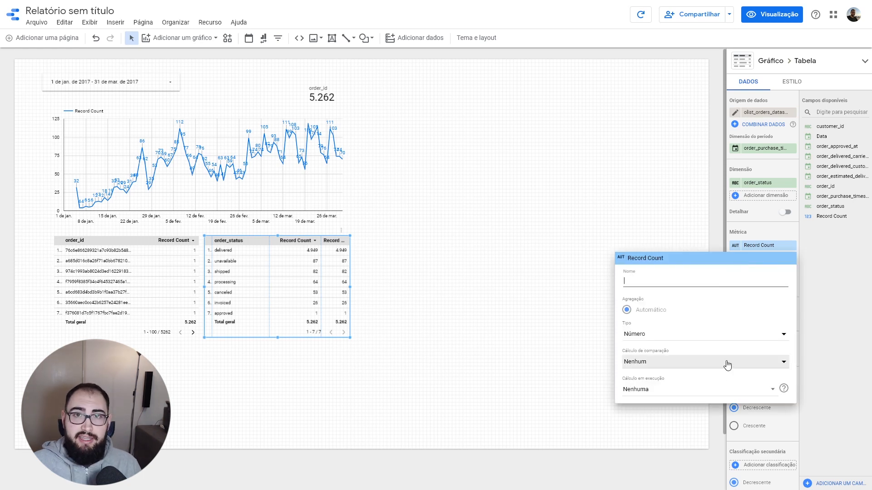
{"action": "left_click", "coordinate": [727, 363]}
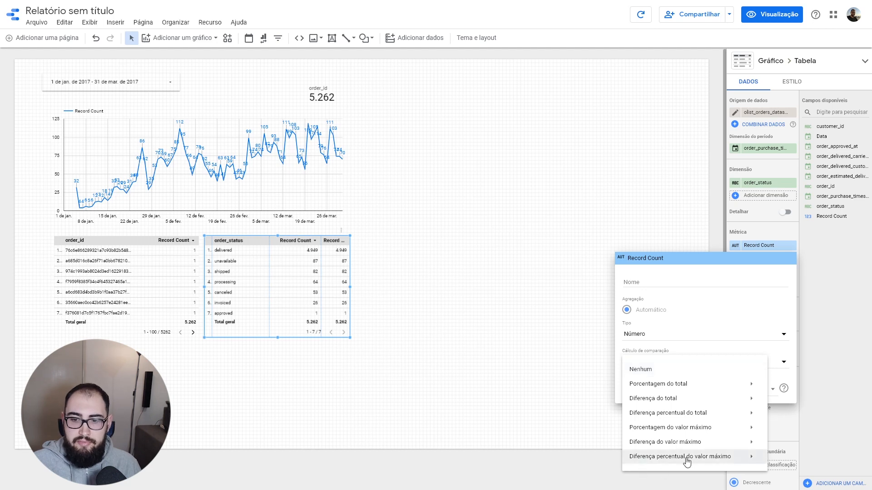
{"action": "mouse_move", "coordinate": [717, 385]}
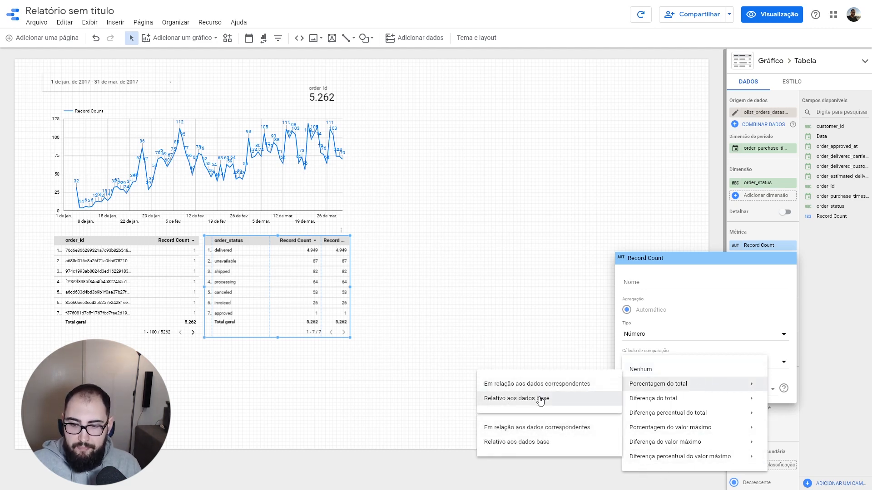
{"action": "left_click", "coordinate": [535, 384]}
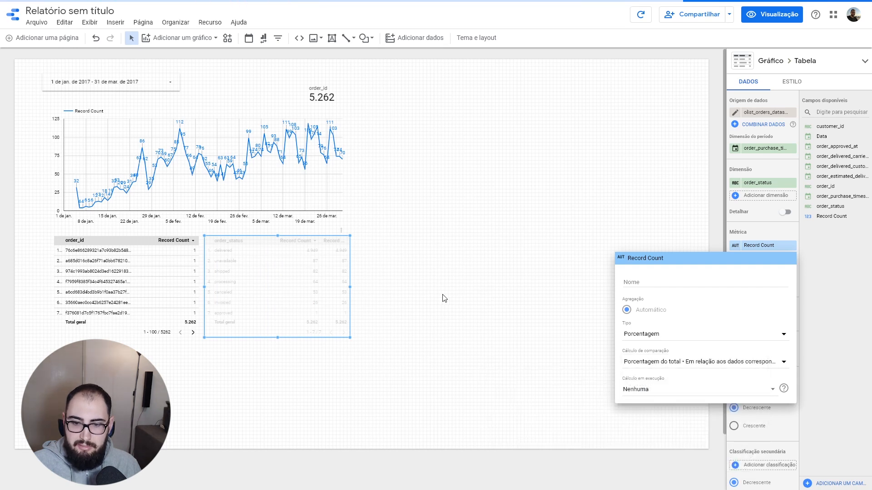
{"action": "left_click", "coordinate": [456, 304]}
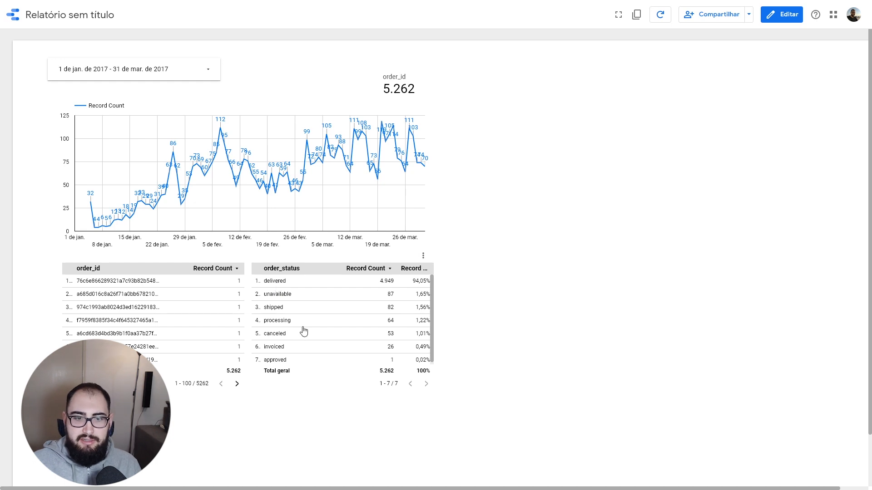
Step: Examine the order_status table with its percentage column in preview, and switch to the Kaggle page to review the Olist data schema
{"action": "scroll", "coordinate": [301, 330], "scroll_direction": "down", "scroll_amount": 2}
{"action": "scroll", "coordinate": [339, 336], "scroll_direction": "up", "scroll_amount": 2}
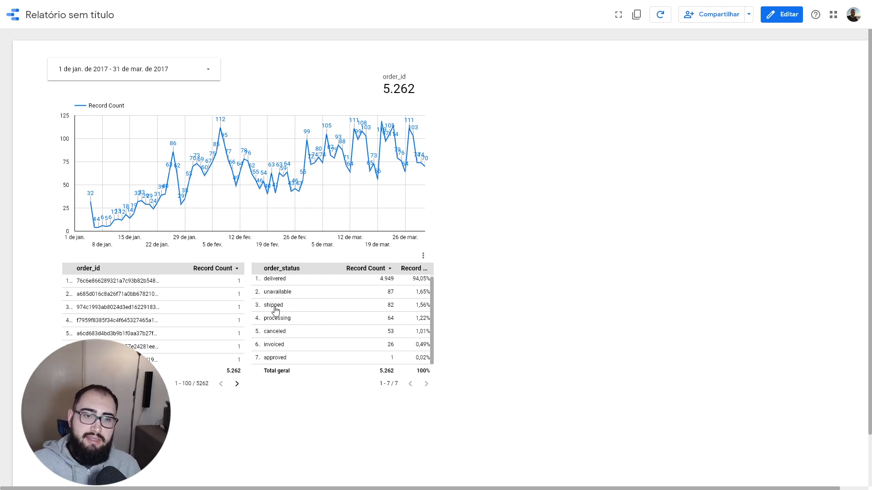
{"action": "scroll", "coordinate": [277, 323], "scroll_direction": "up", "scroll_amount": 1}
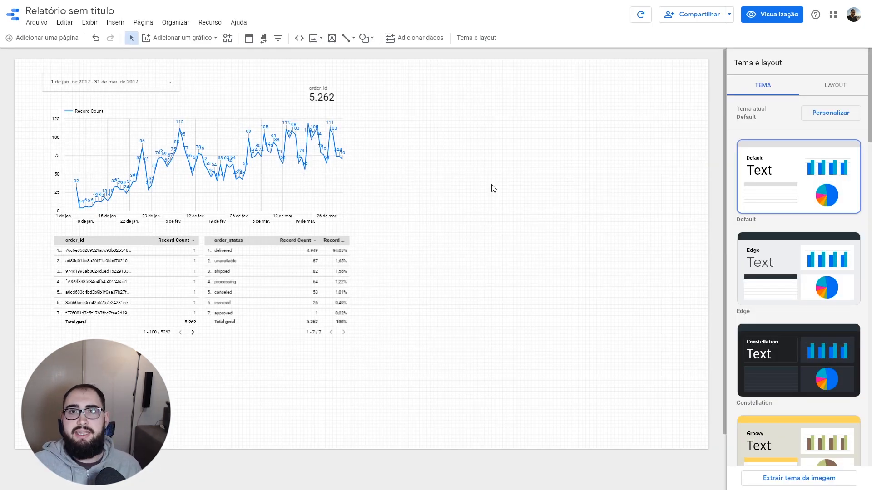
{"action": "key", "text": "ctrl+Tab"}
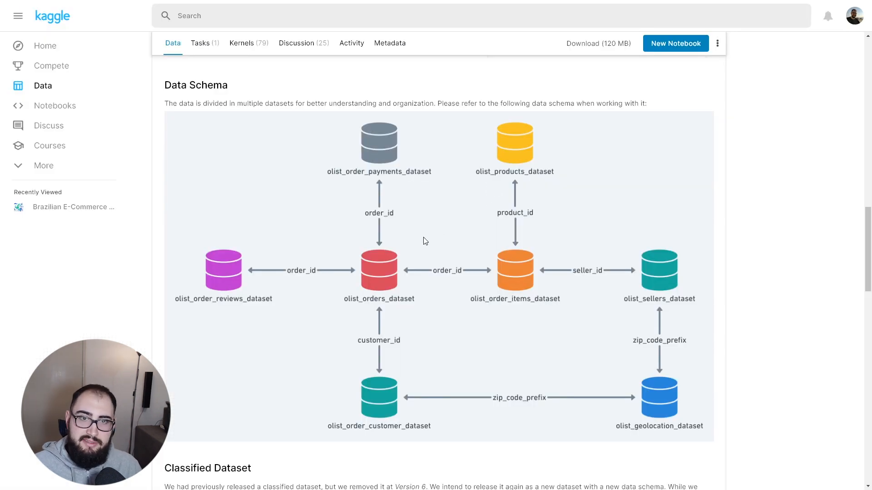
{"action": "scroll", "coordinate": [402, 230], "scroll_direction": "up", "scroll_amount": 1}
{"action": "scroll", "coordinate": [384, 318], "scroll_direction": "down", "scroll_amount": 1}
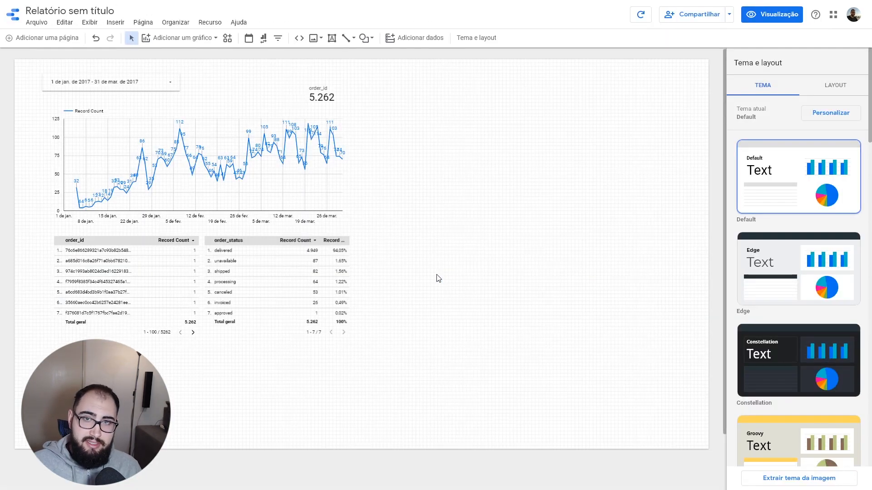
Step: Preview the Data Studio report once more, return to editing, and select the time series chart
{"action": "left_click", "coordinate": [772, 15]}
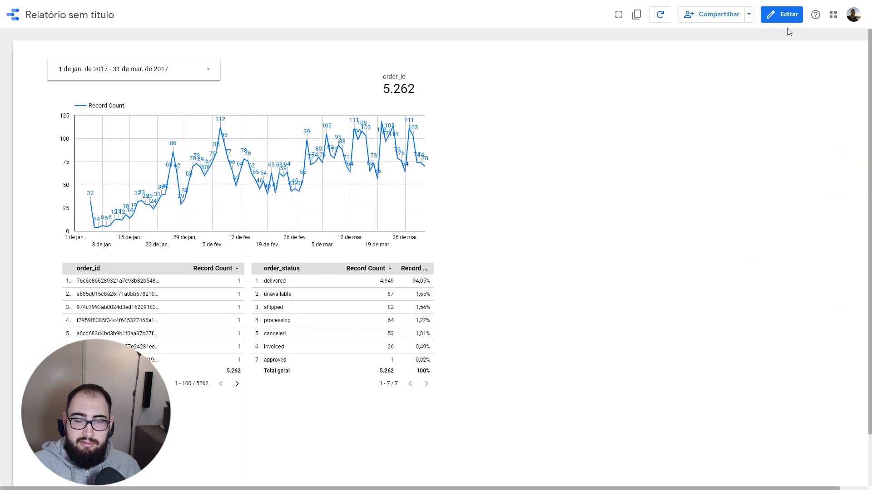
{"action": "left_click", "coordinate": [777, 14]}
{"action": "left_click", "coordinate": [318, 150]}
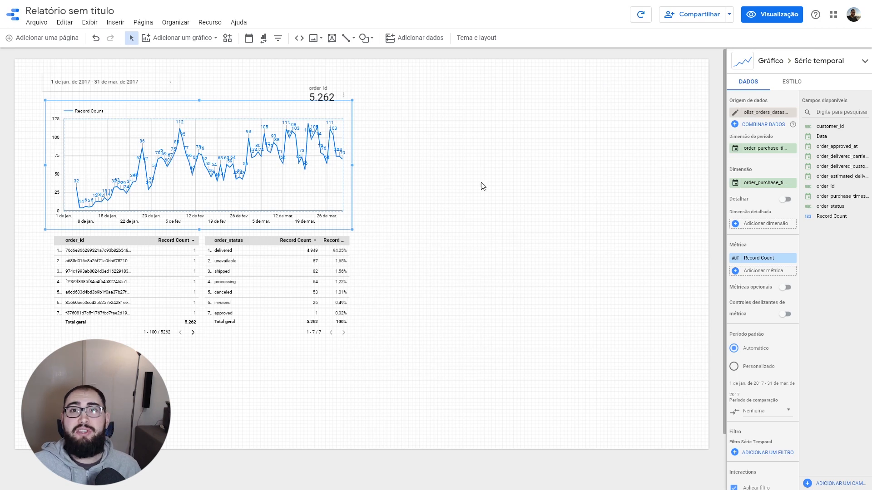
Step: Add the Google Sheets worksheet olist_order_items_dataset to the report as a new data source
{"action": "left_click", "coordinate": [210, 22]}
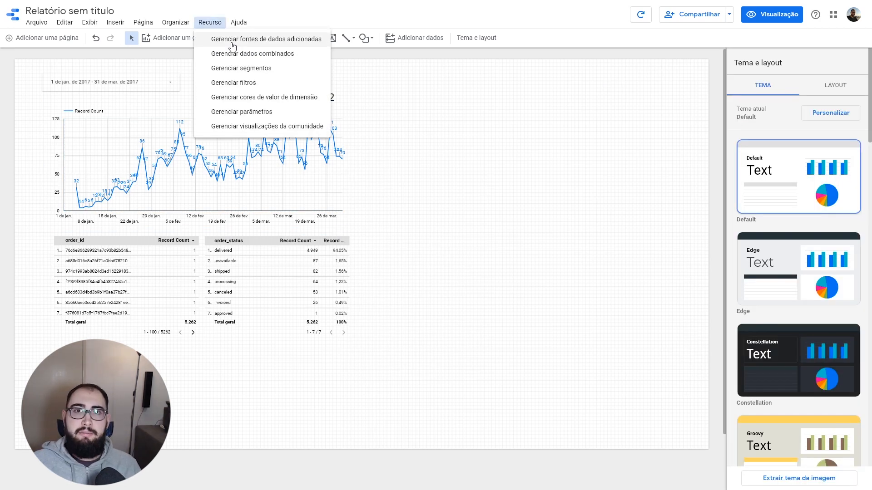
{"action": "left_click", "coordinate": [232, 40]}
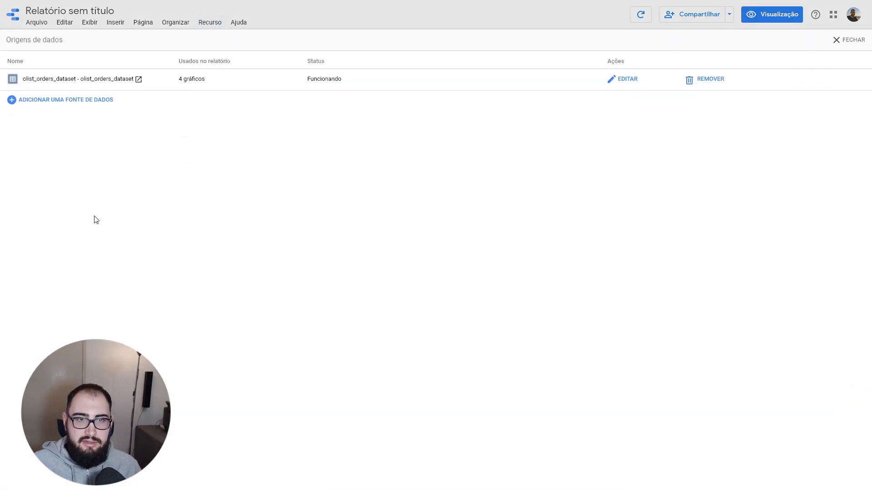
{"action": "left_click", "coordinate": [85, 105]}
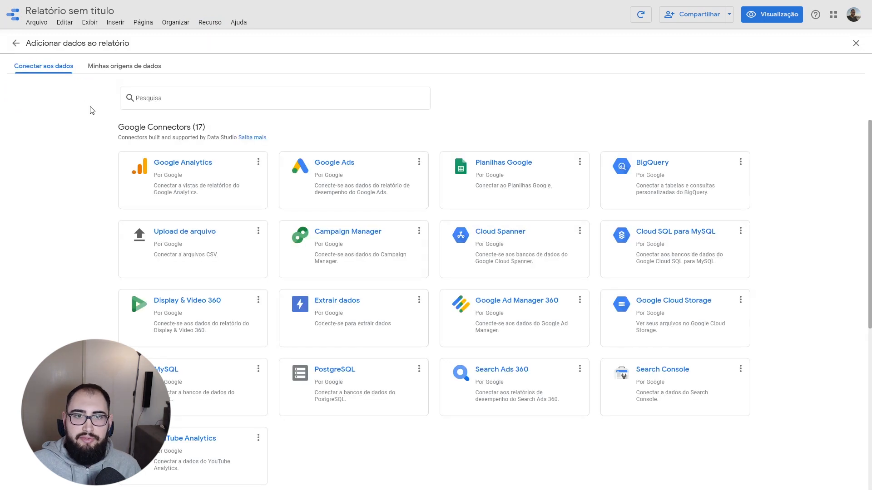
{"action": "left_click", "coordinate": [511, 204]}
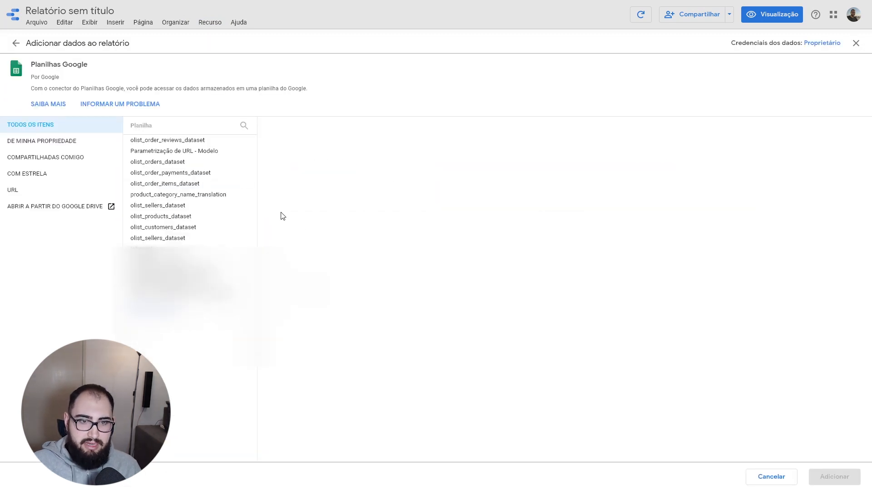
{"action": "left_click", "coordinate": [208, 186]}
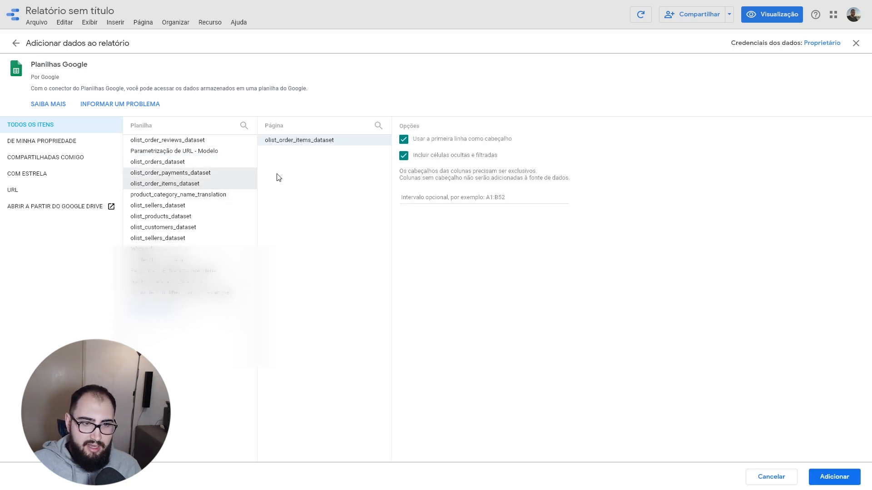
{"action": "left_click", "coordinate": [848, 478]}
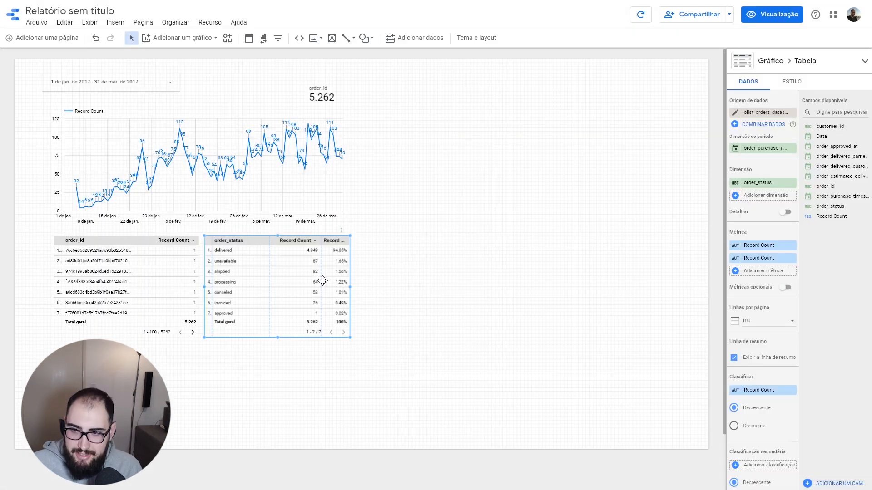
Step: Paste a copy of the order_status table into the empty area beside the time series chart, and start blending its data with olist_order_items_dataset
{"action": "key", "text": "ctrl+v"}
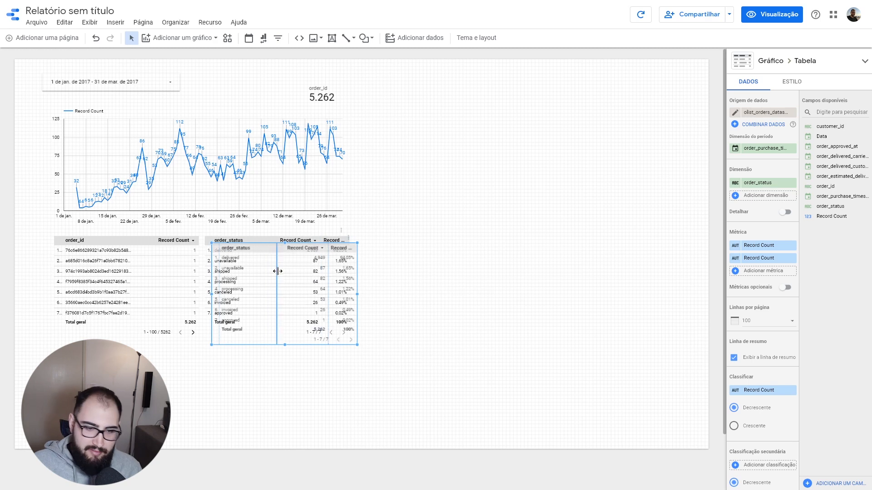
{"action": "left_click_drag", "start_coordinate": [303, 253], "coordinate": [503, 181]}
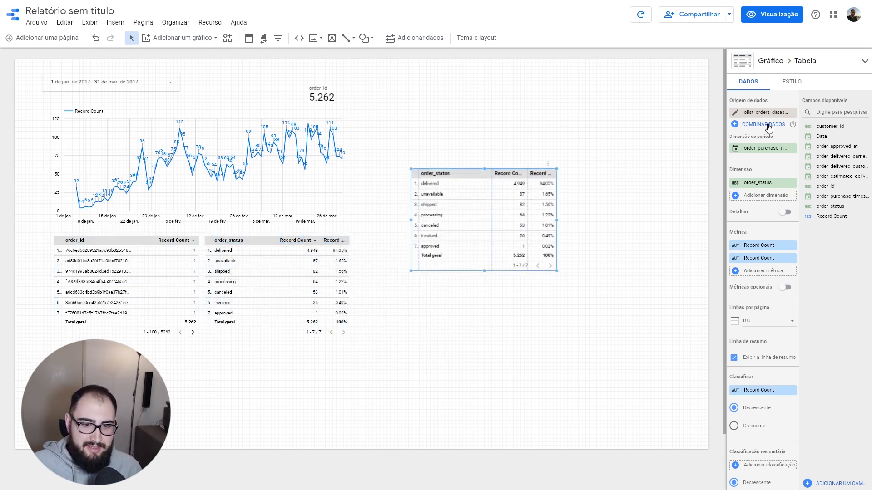
{"action": "left_click", "coordinate": [767, 125]}
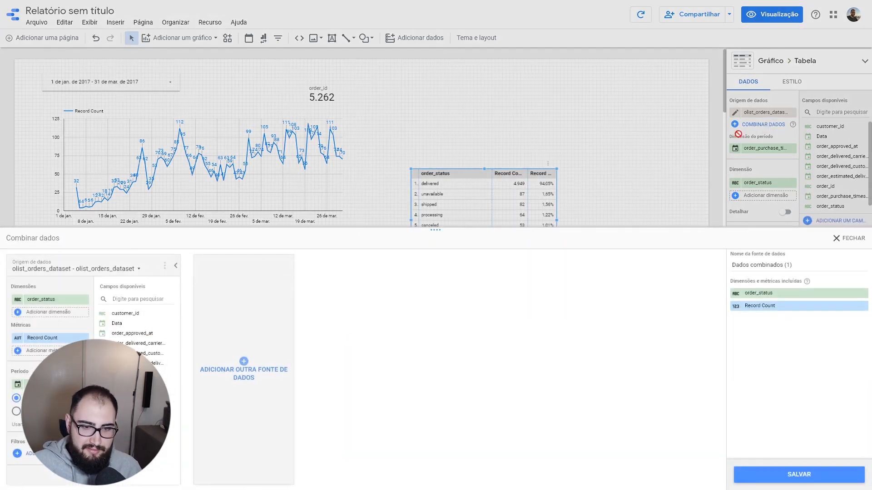
{"action": "left_click", "coordinate": [242, 376]}
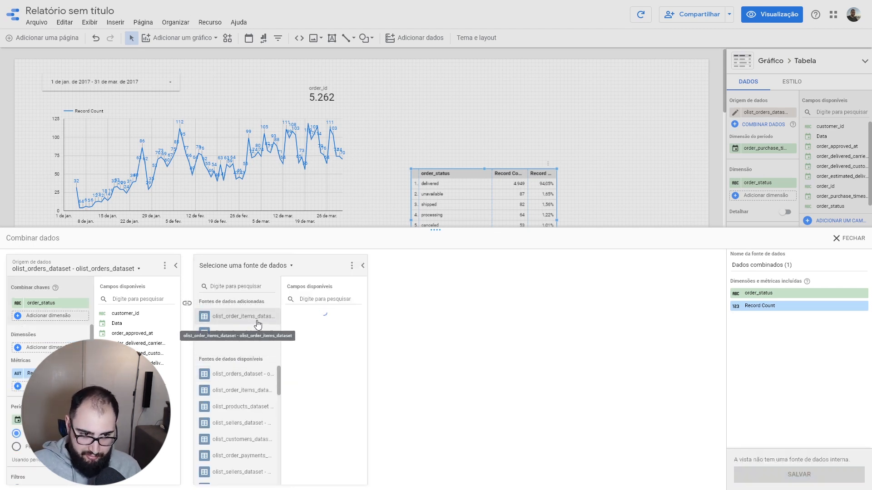
{"action": "left_click", "coordinate": [260, 318]}
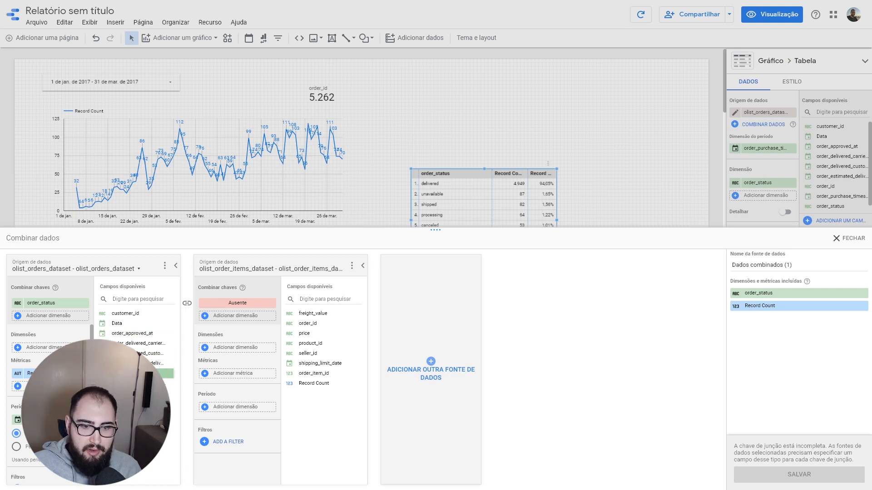
Step: Join the two blended sources on order_id, and include Data as a dimension from the orders dataset
{"action": "left_click_drag", "start_coordinate": [126, 373], "coordinate": [66, 307]}
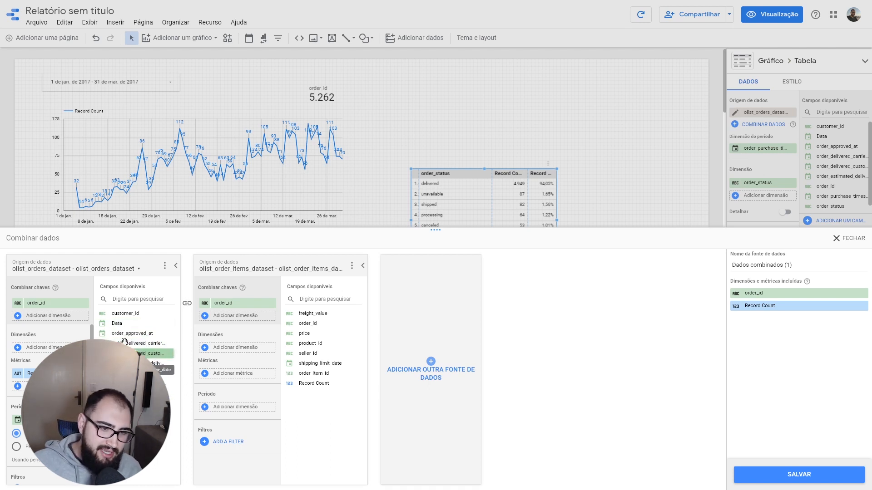
{"action": "left_click_drag", "start_coordinate": [146, 324], "coordinate": [44, 347]}
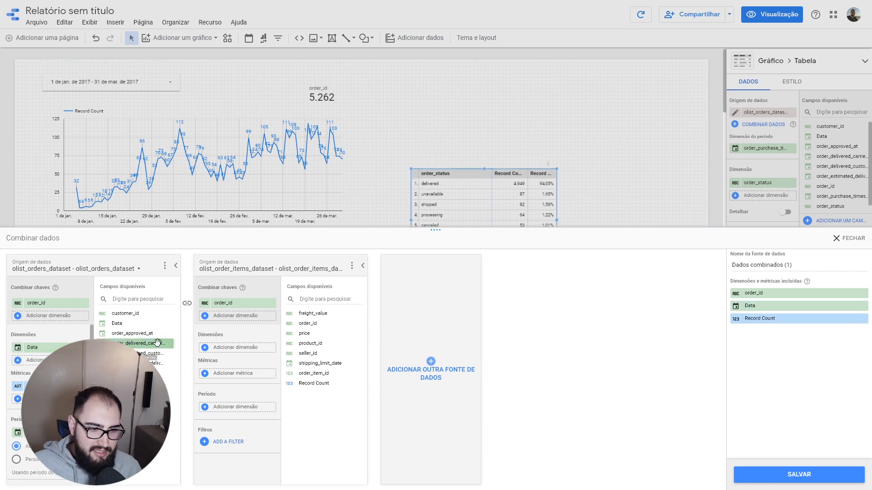
{"action": "left_click_drag", "start_coordinate": [132, 333], "coordinate": [144, 352]}
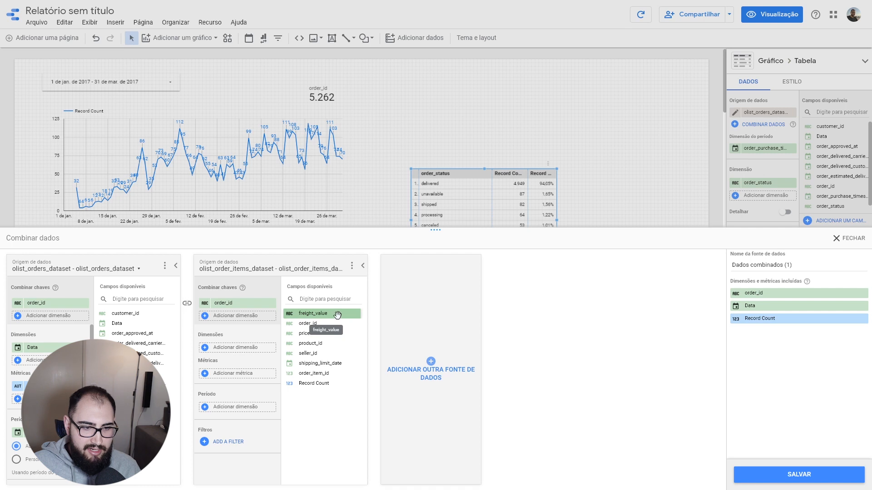
Step: Add the price metric and the seller_id, product_id, freight_value, shipping_limit_date and order_item_id dimensions from the order items dataset, and save the blend
{"action": "left_click_drag", "start_coordinate": [323, 334], "coordinate": [262, 375]}
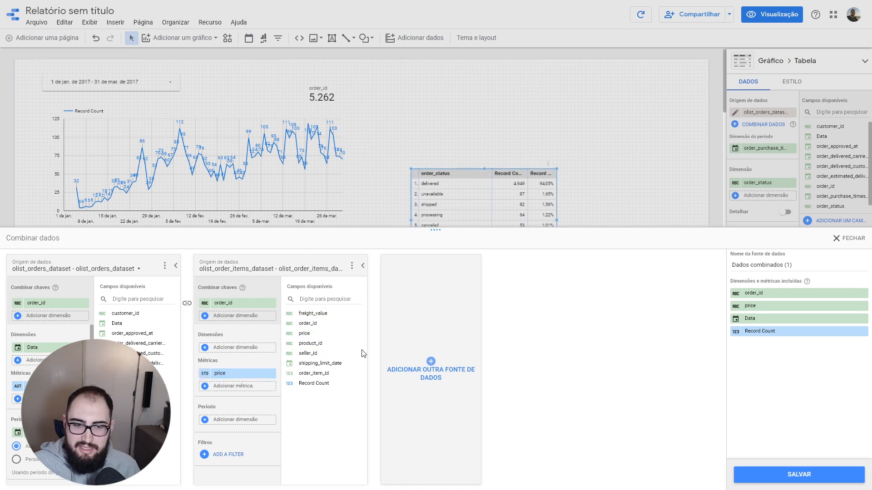
{"action": "left_click_drag", "start_coordinate": [330, 353], "coordinate": [236, 348]}
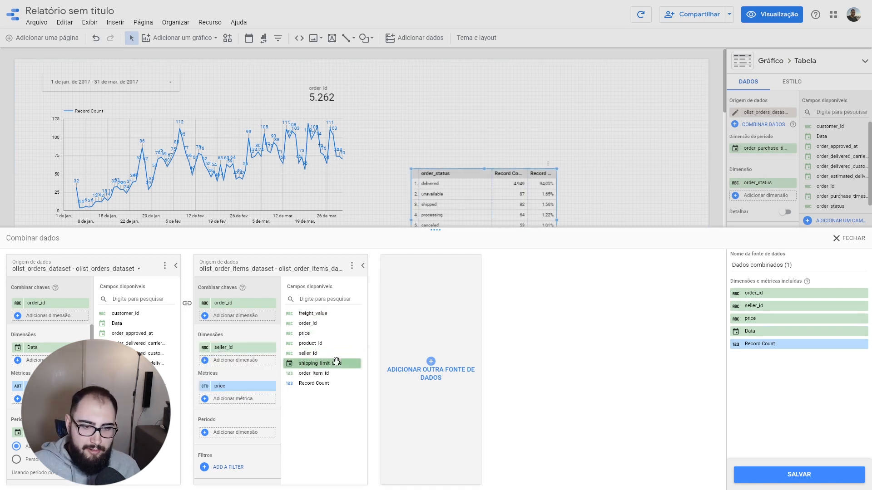
{"action": "left_click_drag", "start_coordinate": [318, 343], "coordinate": [246, 359]}
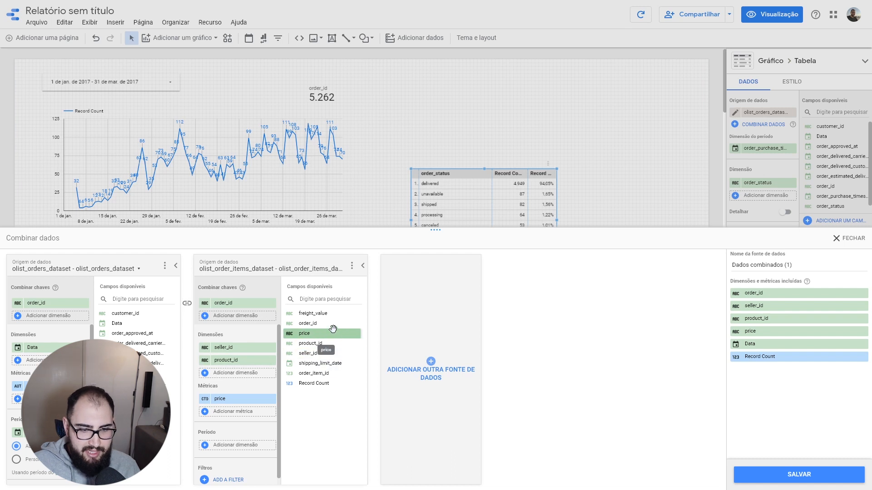
{"action": "left_click_drag", "start_coordinate": [334, 324], "coordinate": [245, 392]}
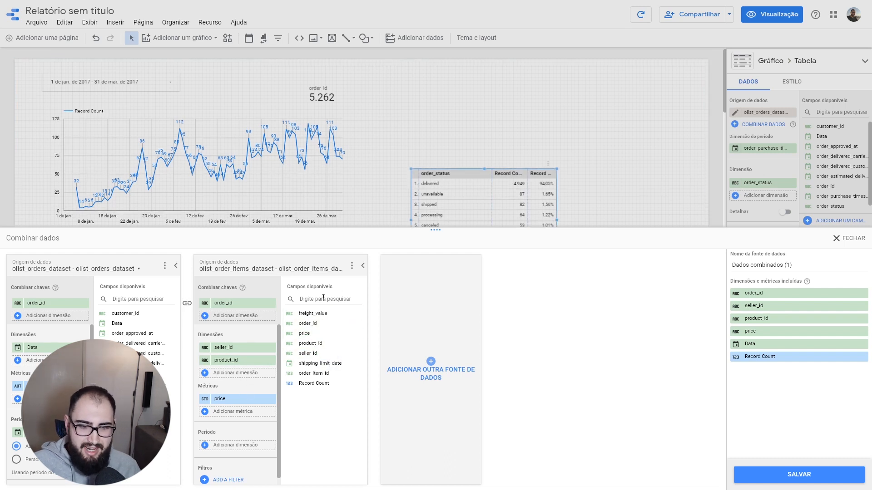
{"action": "left_click_drag", "start_coordinate": [323, 315], "coordinate": [270, 362]}
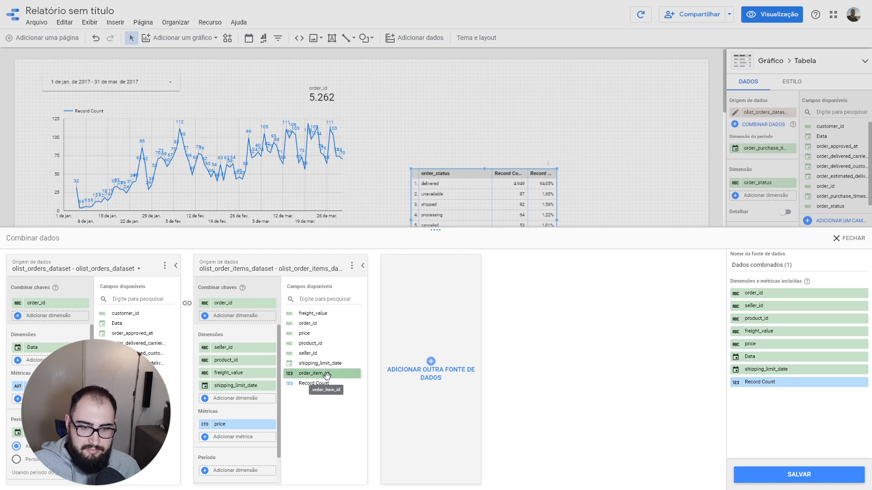
{"action": "left_click_drag", "start_coordinate": [331, 374], "coordinate": [241, 389]}
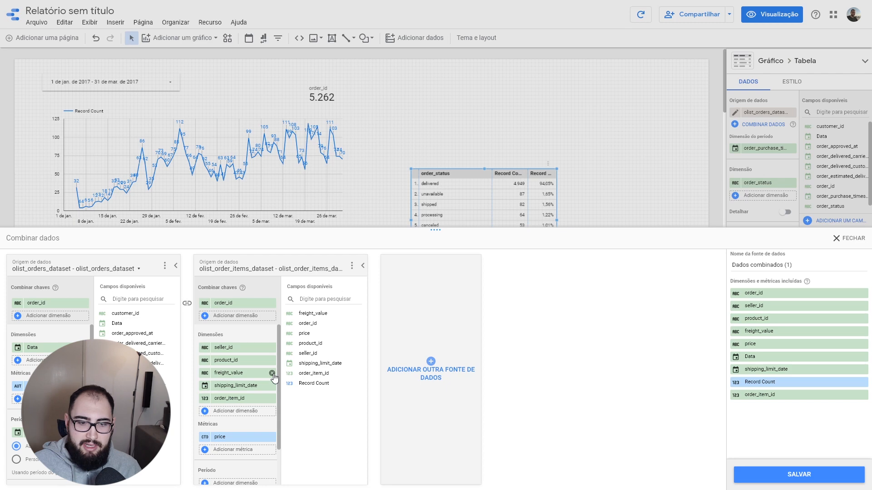
{"action": "left_click", "coordinate": [799, 474]}
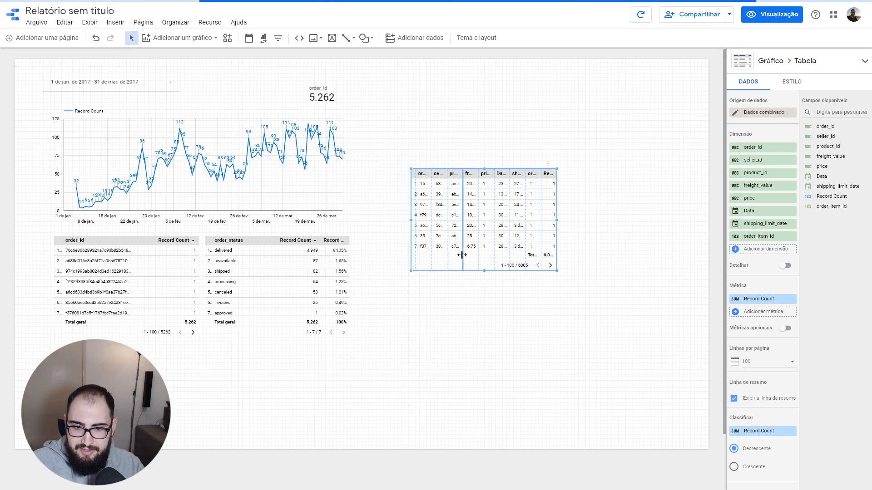
Step: Duplicate the blended table, placing one copy level with the date range control and the other below it
{"action": "left_click_drag", "start_coordinate": [485, 211], "coordinate": [500, 222]}
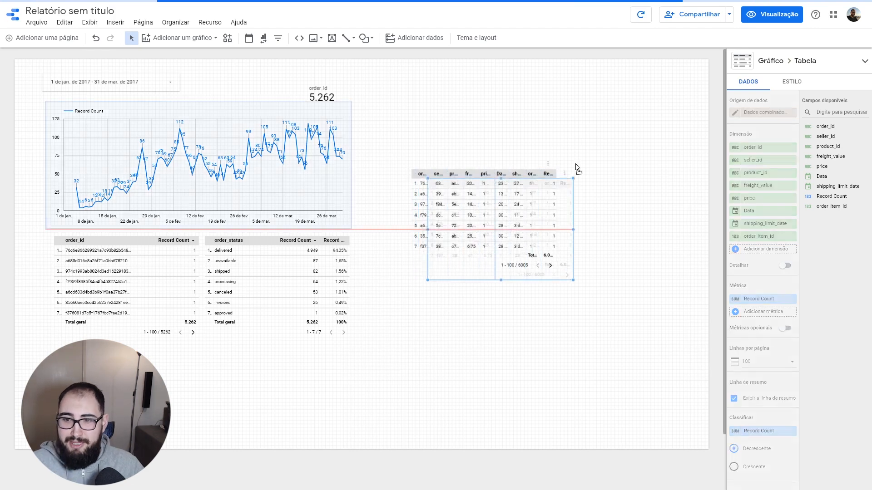
{"action": "left_click_drag", "start_coordinate": [575, 166], "coordinate": [577, 82]}
{"action": "left_click_drag", "start_coordinate": [465, 211], "coordinate": [455, 279]}
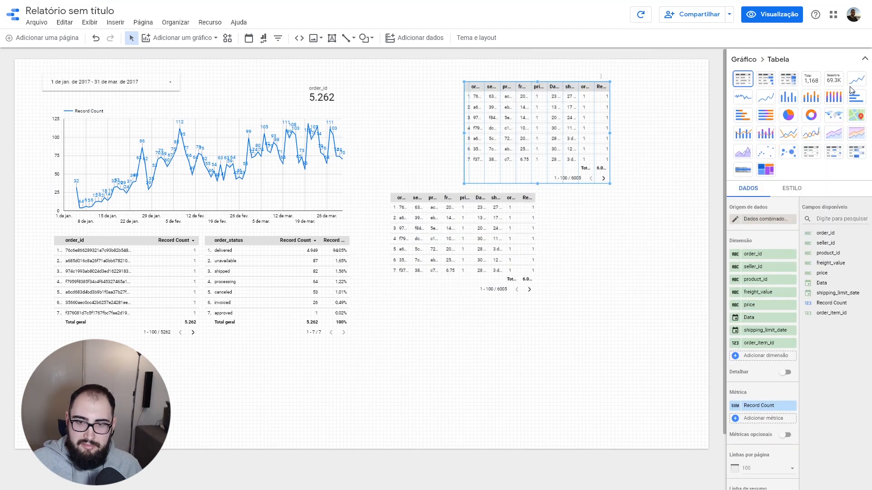
Step: Convert the upper table copy into a scorecard with price as its metric, and reduce its height and reposition it above the remaining table
{"action": "left_click", "coordinate": [816, 84]}
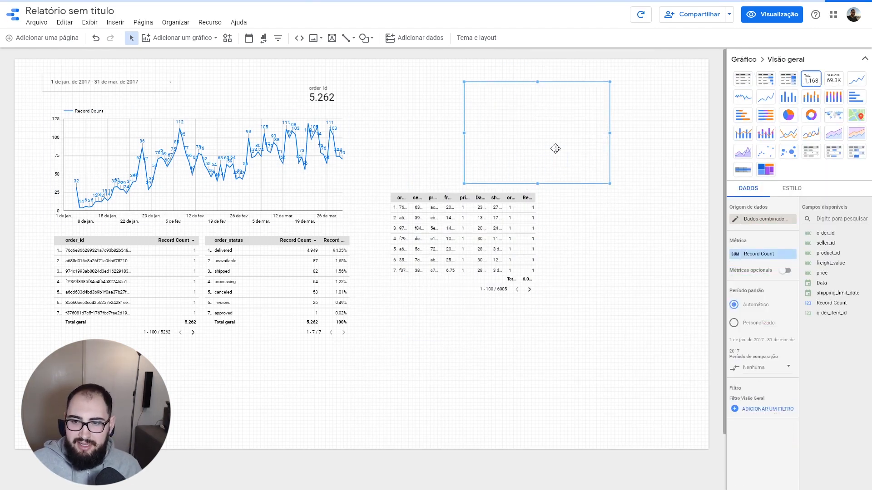
{"action": "left_click_drag", "start_coordinate": [834, 276], "coordinate": [772, 255]}
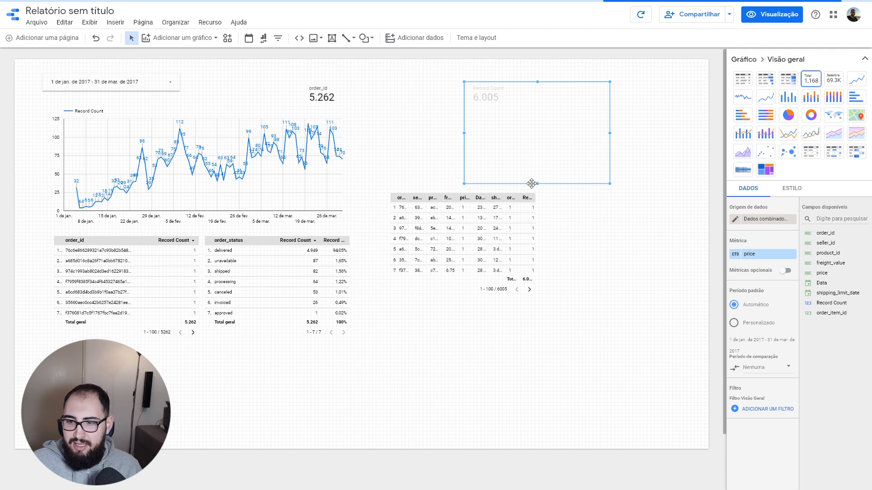
{"action": "left_click_drag", "start_coordinate": [538, 185], "coordinate": [543, 122]}
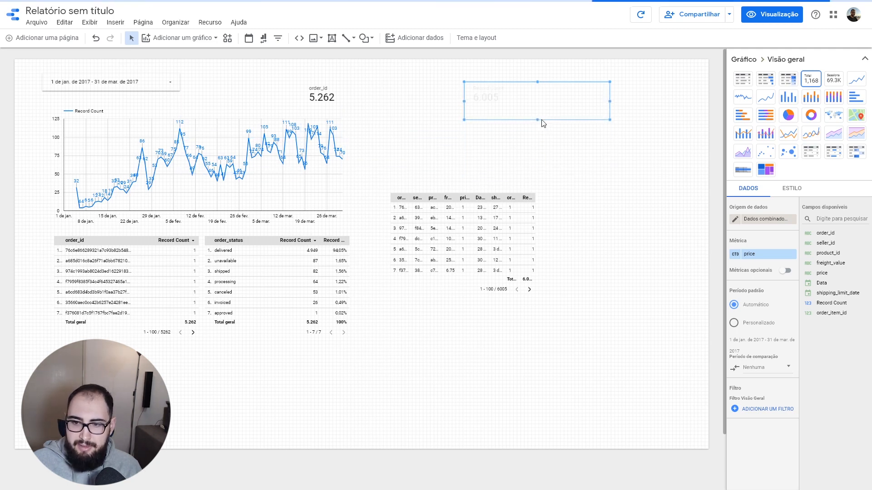
{"action": "left_click_drag", "start_coordinate": [604, 105], "coordinate": [544, 111]}
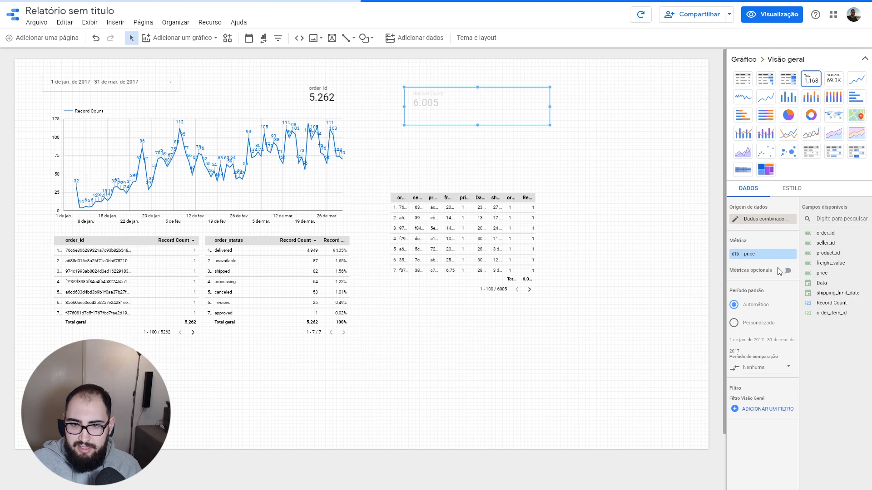
Step: In the olist_order_items_dataset source, set the price field to BRL - Real brasileiro (R$) currency with Soma aggregation, and return to the report
{"action": "left_click", "coordinate": [736, 253]}
{"action": "left_click", "coordinate": [668, 344]}
{"action": "left_click", "coordinate": [716, 205]}
{"action": "left_click", "coordinate": [739, 213]}
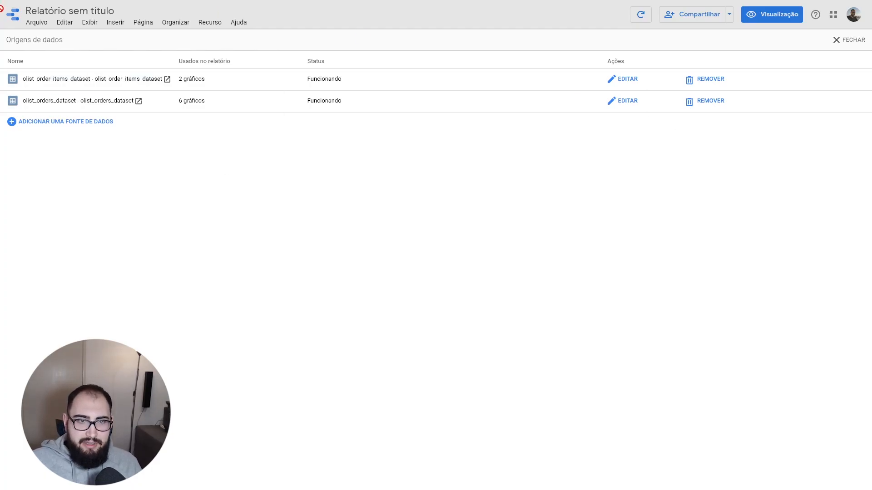
{"action": "left_click", "coordinate": [637, 88]}
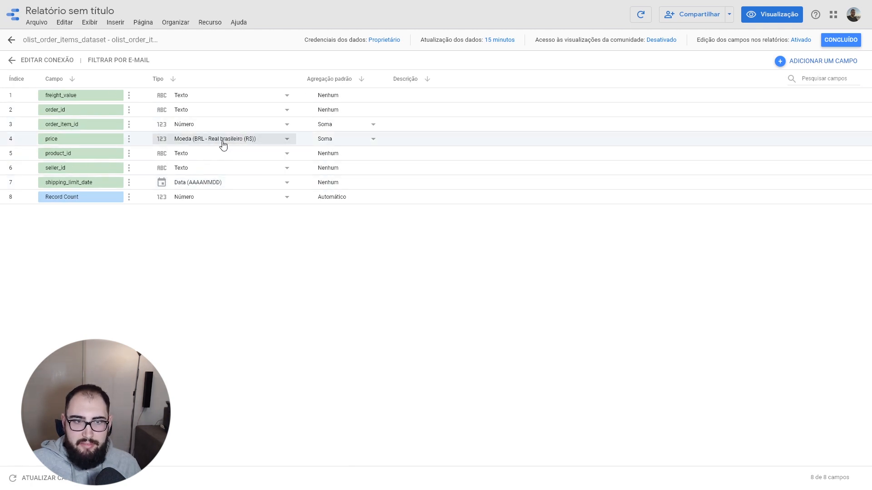
{"action": "left_click", "coordinate": [849, 43]}
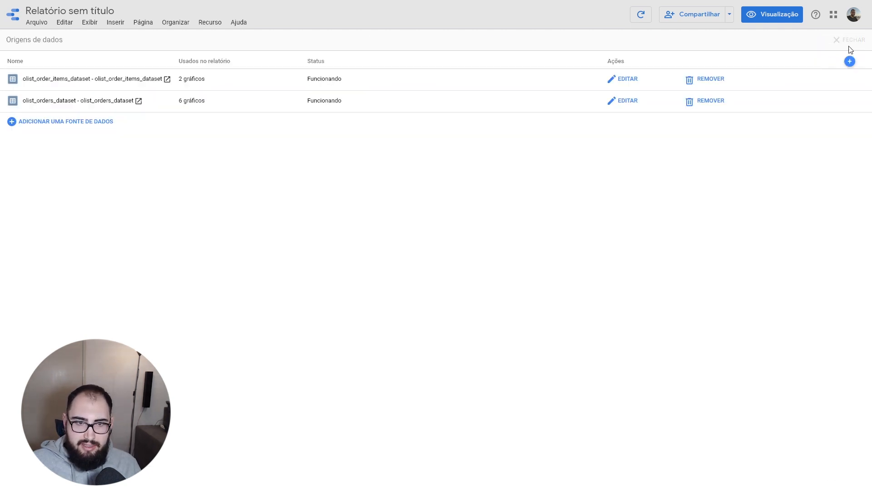
{"action": "left_click", "coordinate": [852, 44]}
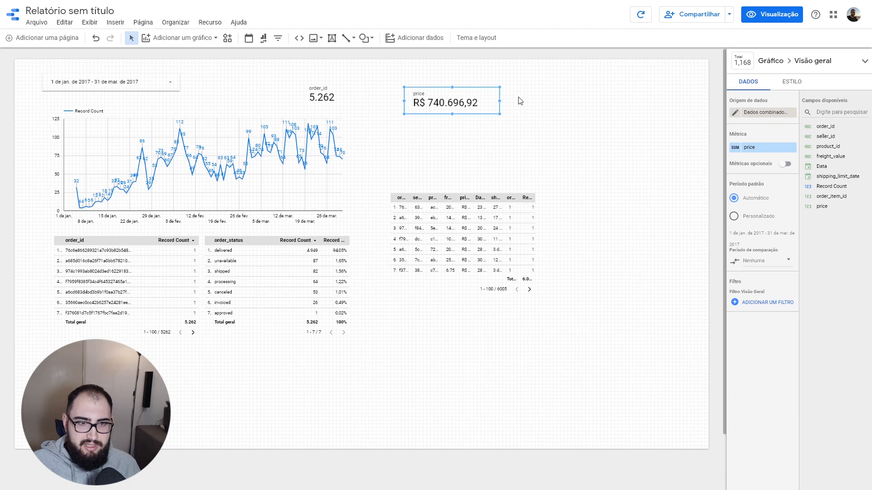
Step: Review the fields in the scorecard's data blend, and move the price scorecard next to the order_id scorecard
{"action": "left_click", "coordinate": [735, 113]}
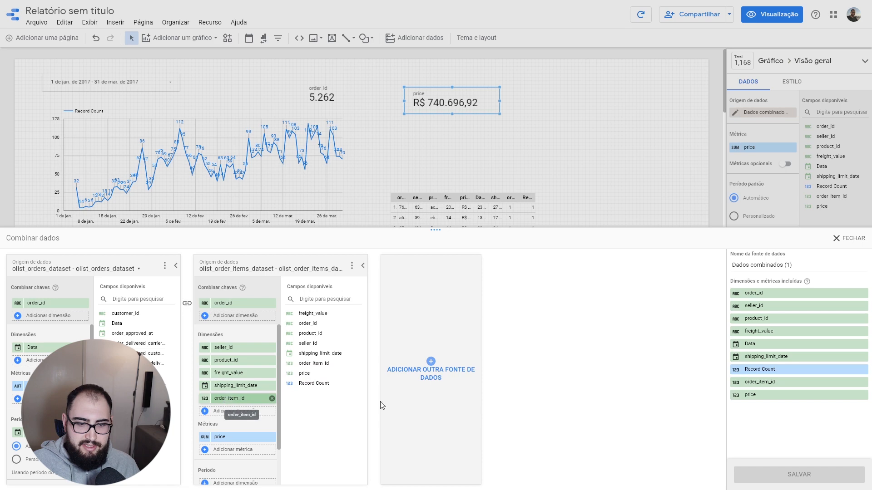
{"action": "left_click", "coordinate": [839, 243]}
{"action": "left_click_drag", "start_coordinate": [465, 104], "coordinate": [434, 95]}
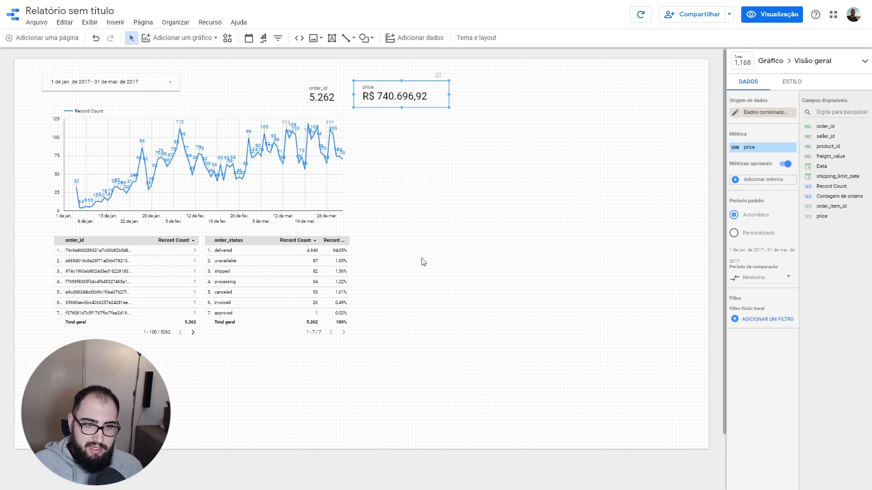
Step: Review the data settings of the order_id table, the order_status table and the order_id scorecard
{"action": "left_click", "coordinate": [81, 269]}
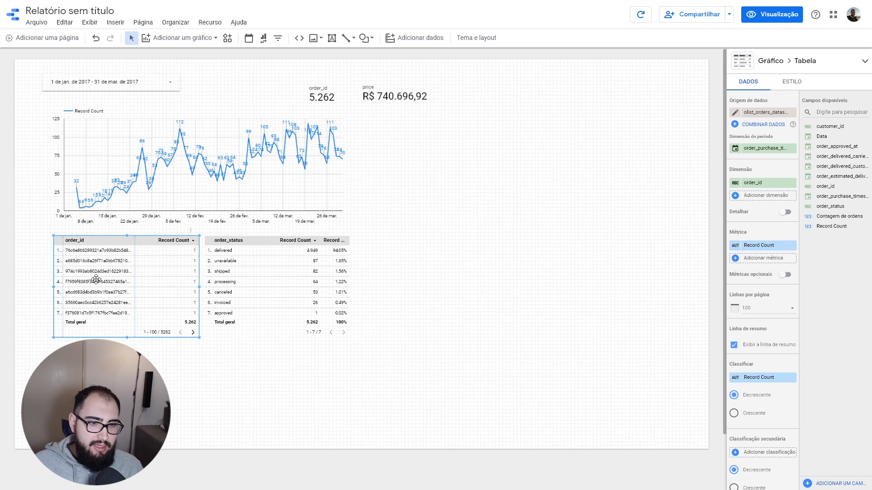
{"action": "left_click", "coordinate": [286, 257]}
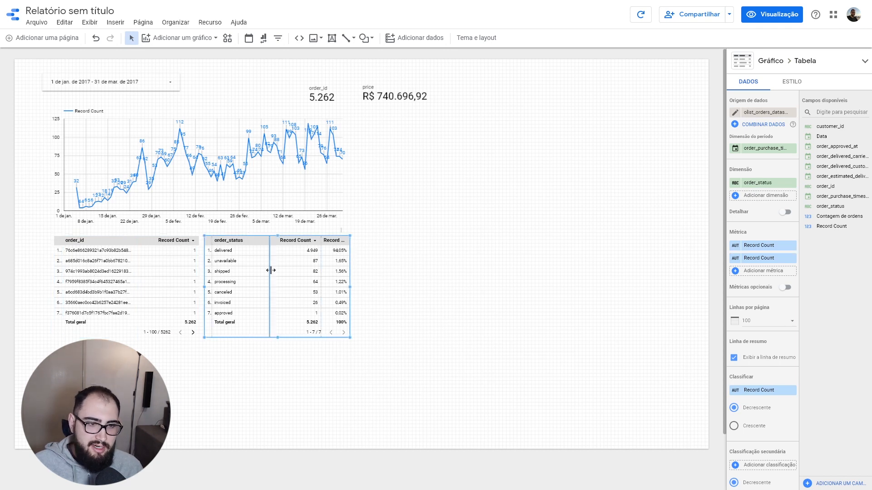
{"action": "left_click", "coordinate": [323, 90]}
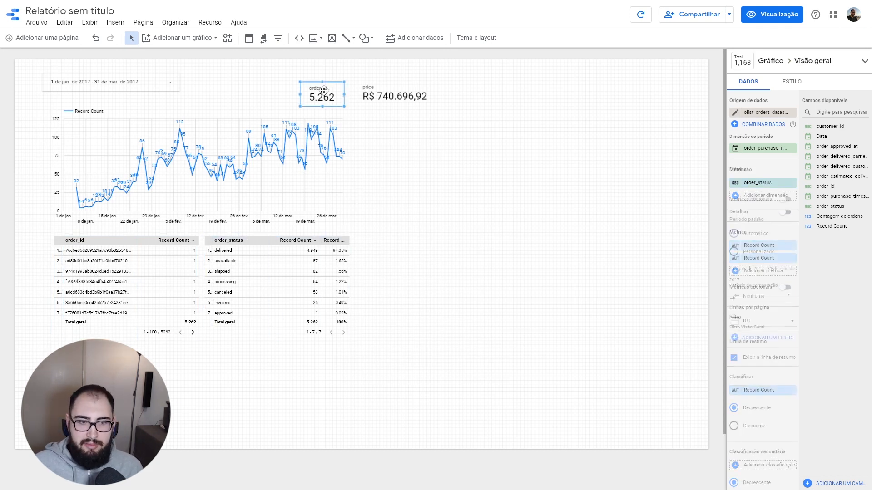
{"action": "left_click", "coordinate": [439, 179]}
{"action": "left_click", "coordinate": [370, 93]}
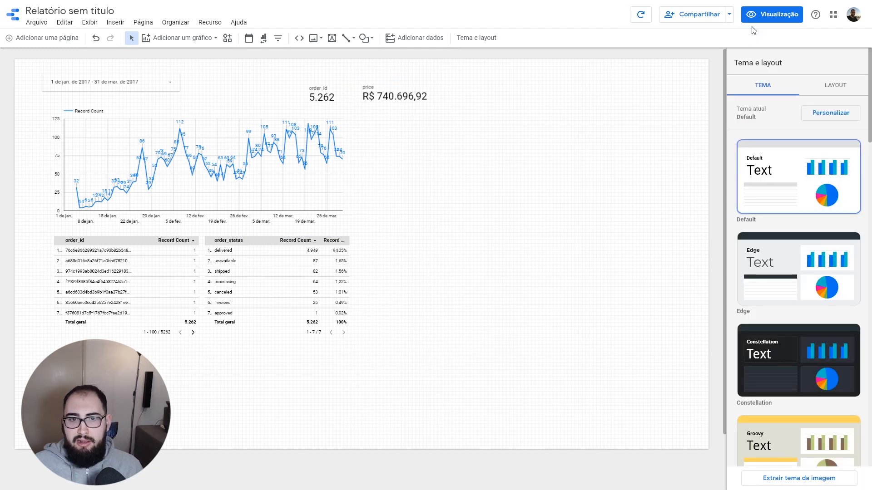
Step: Switch the report to view mode and cross-filter it by the Record Count data point just before 12 de mar. in the line chart
{"action": "left_click", "coordinate": [772, 14]}
{"action": "left_click", "coordinate": [347, 165]}
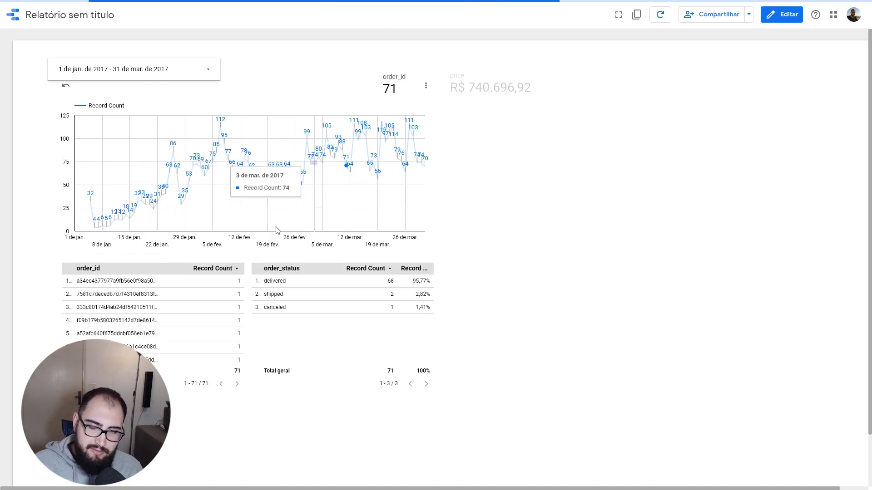
{"action": "mouse_move", "coordinate": [349, 183]}
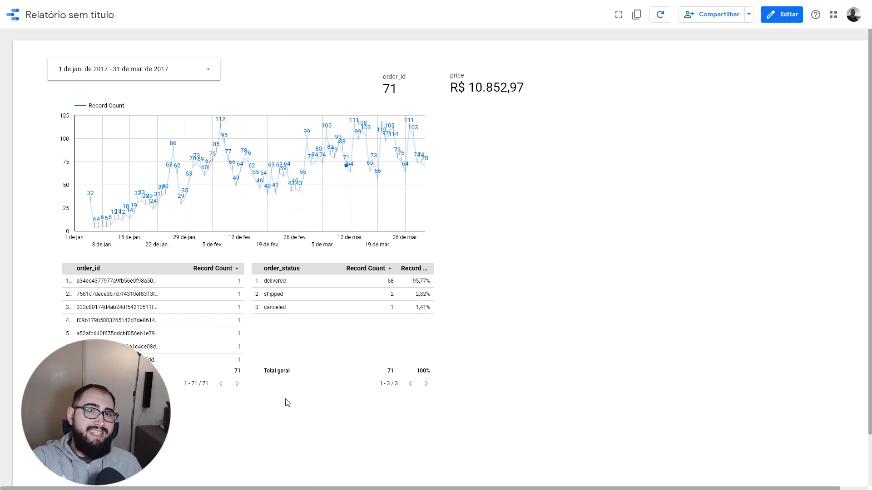
{"action": "key", "text": "F11"}
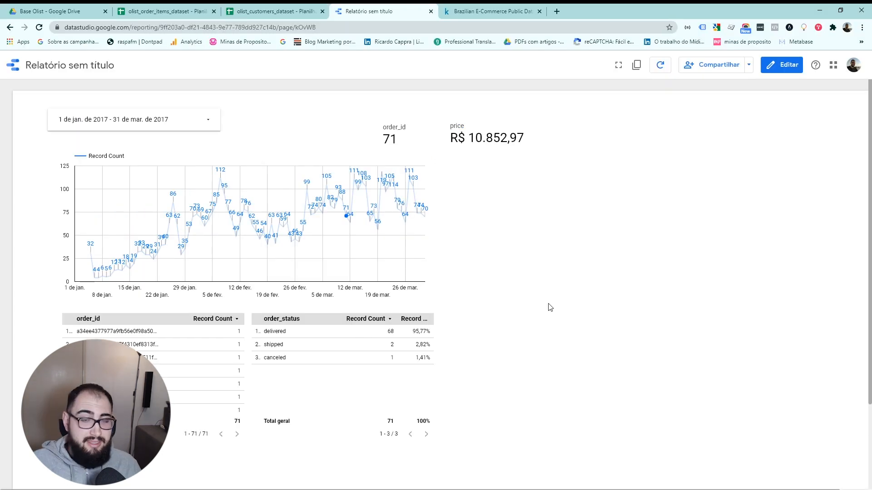
{"action": "key", "text": "F11"}
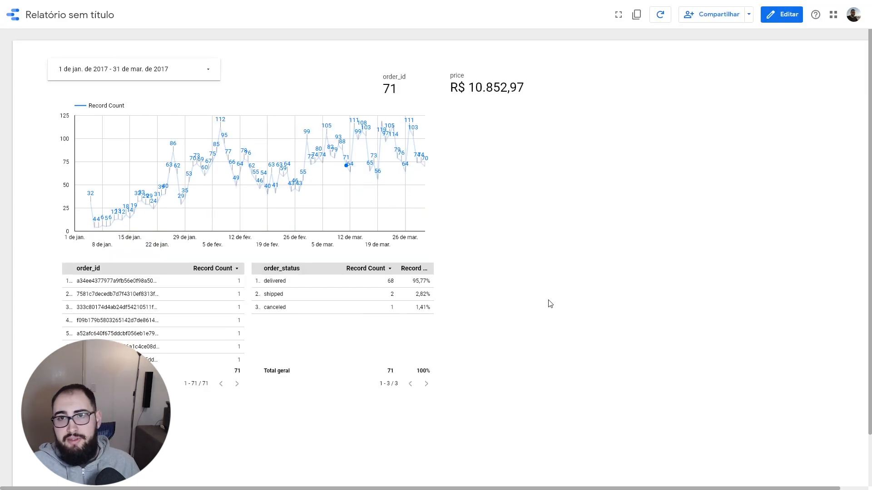